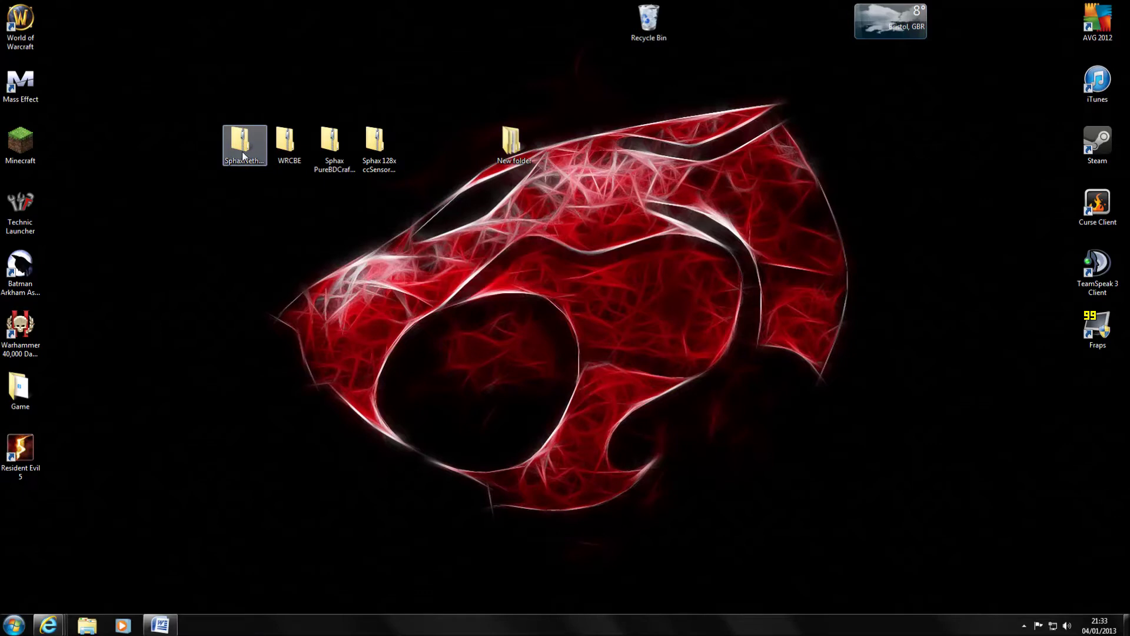
Step: Check the Balkons weapons and ccSensors folder names, then return to the PureBDcraft patches browser window
click(332, 146)
click(375, 149)
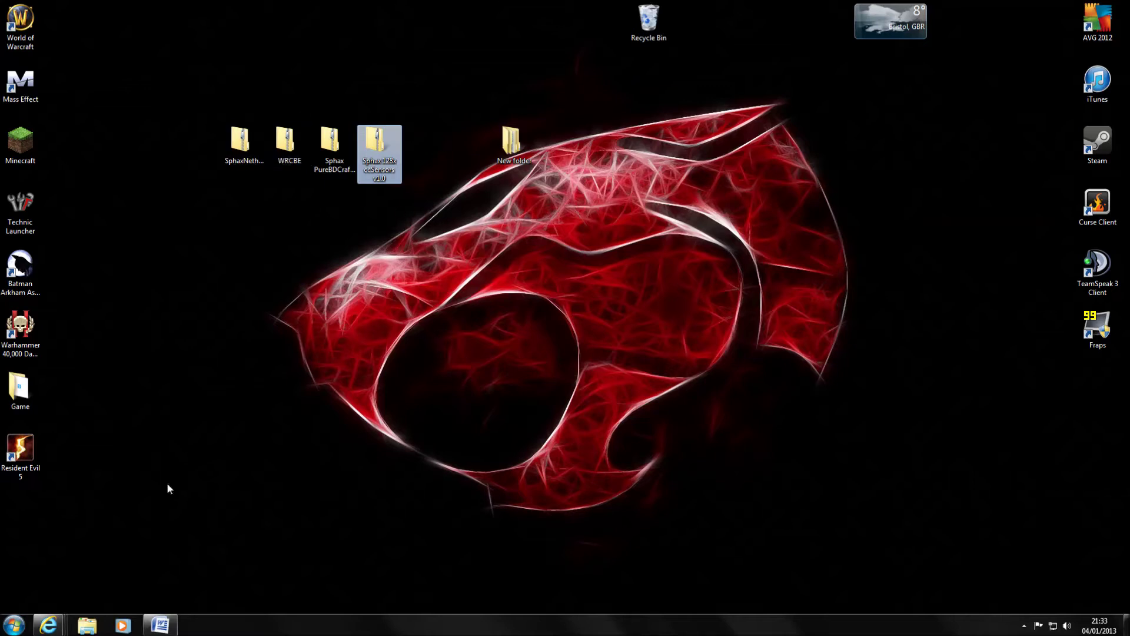
click(50, 623)
click(74, 566)
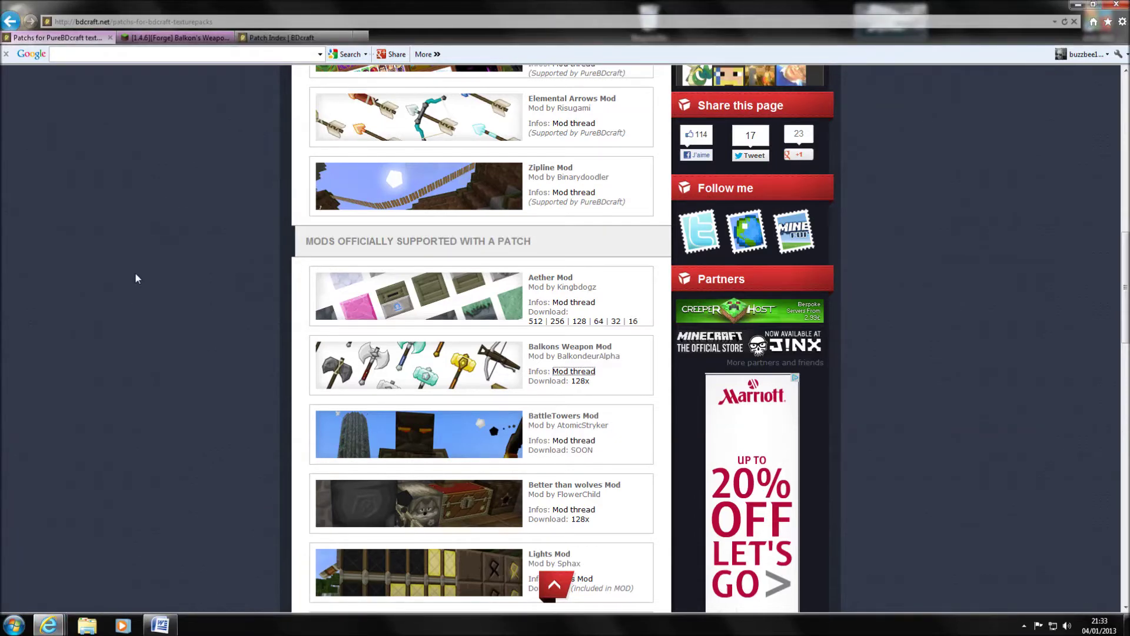
Step: Switch to the Patch Index forum page
scroll(129, 284, up, 4)
click(282, 39)
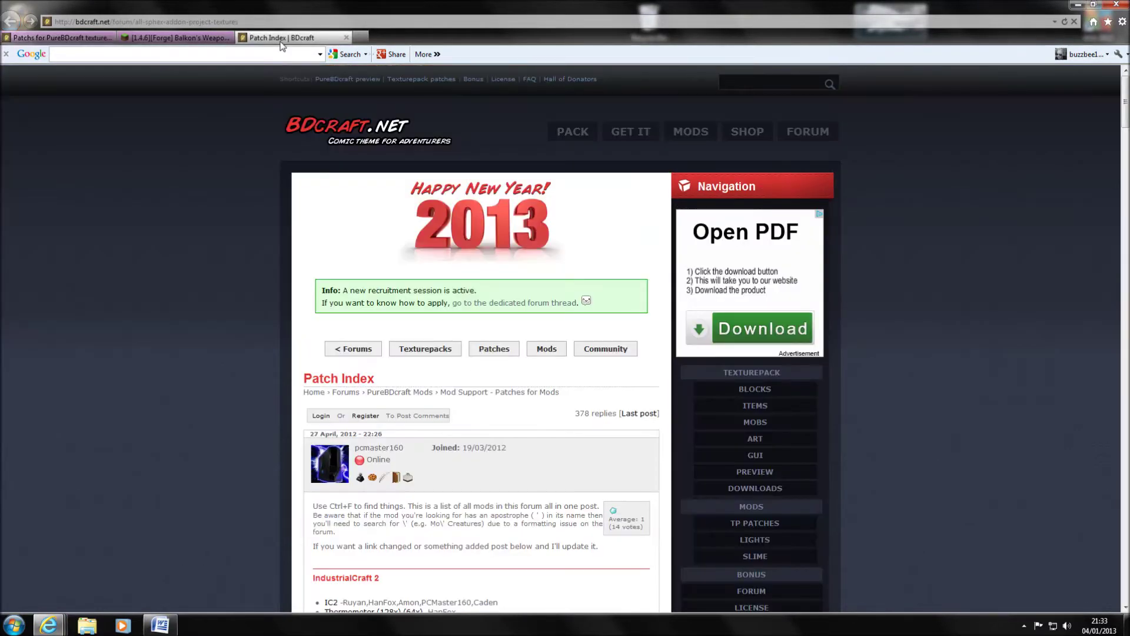
click(319, 55)
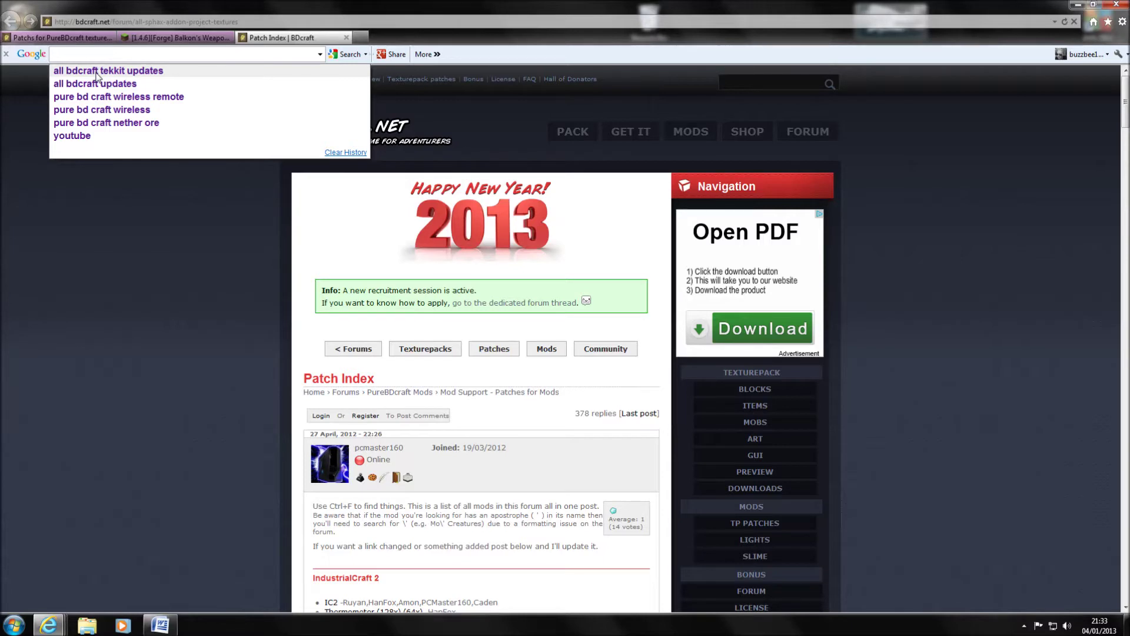
click(320, 54)
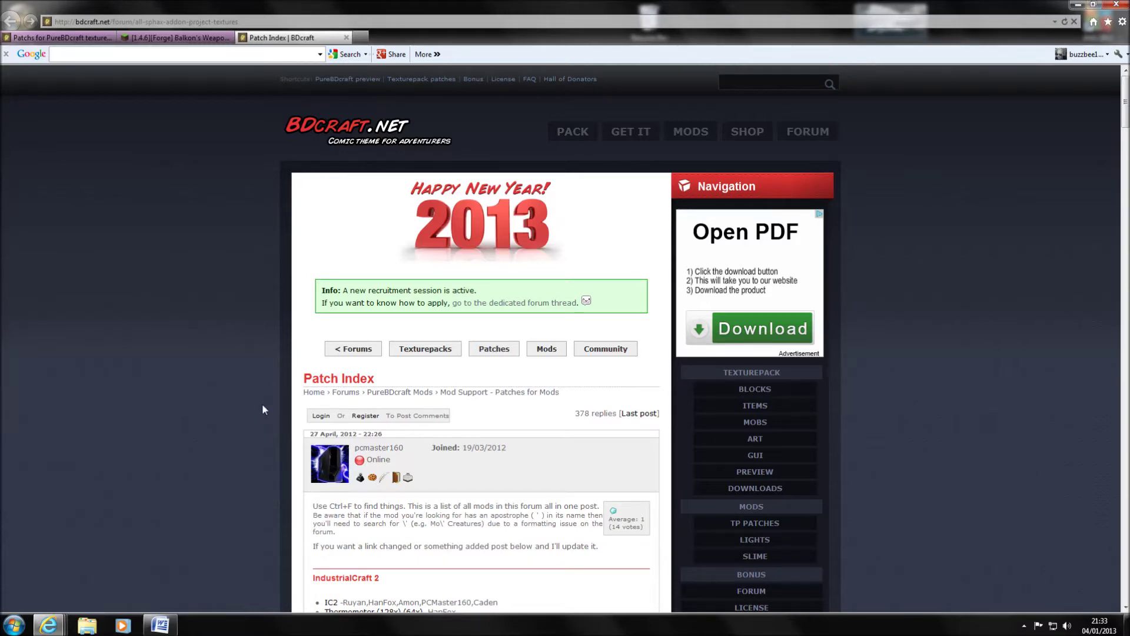
Step: Scroll through the Patch Index mod list, then minimize the browser and select the SphaxNether Ores_128x folder
scroll(256, 398, down, 3)
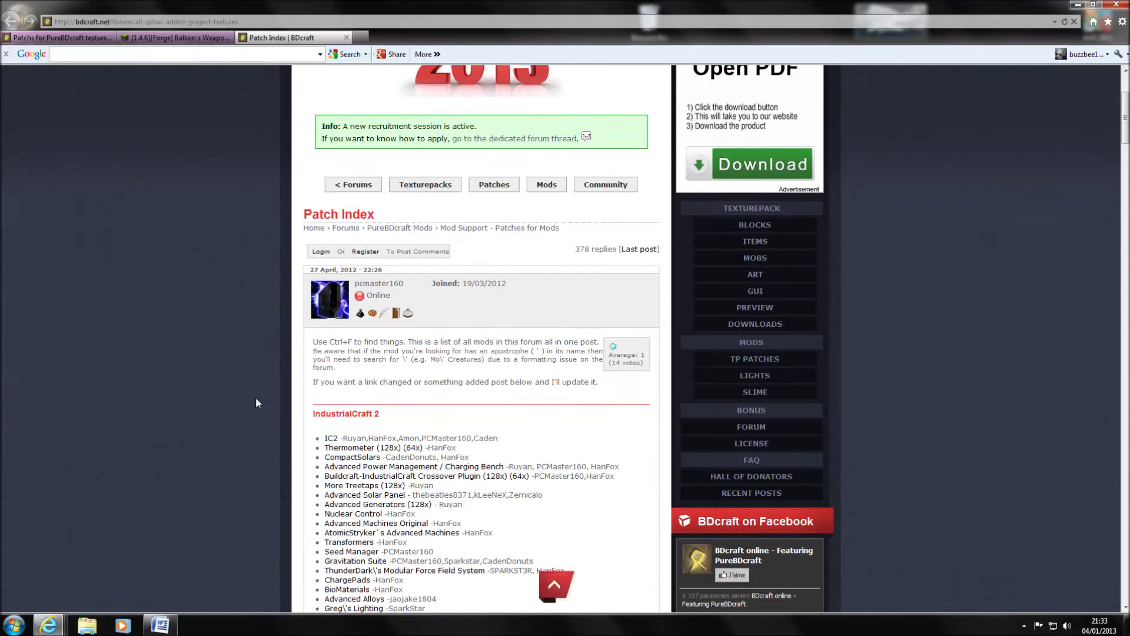
scroll(256, 401, down, 3)
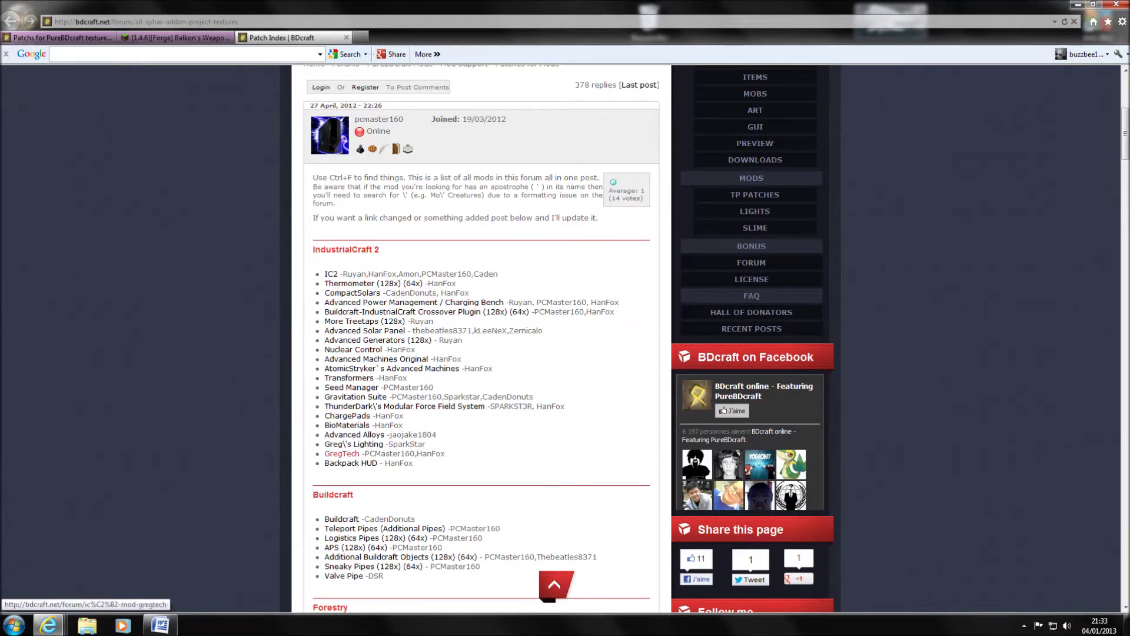
scroll(299, 340, down, 3)
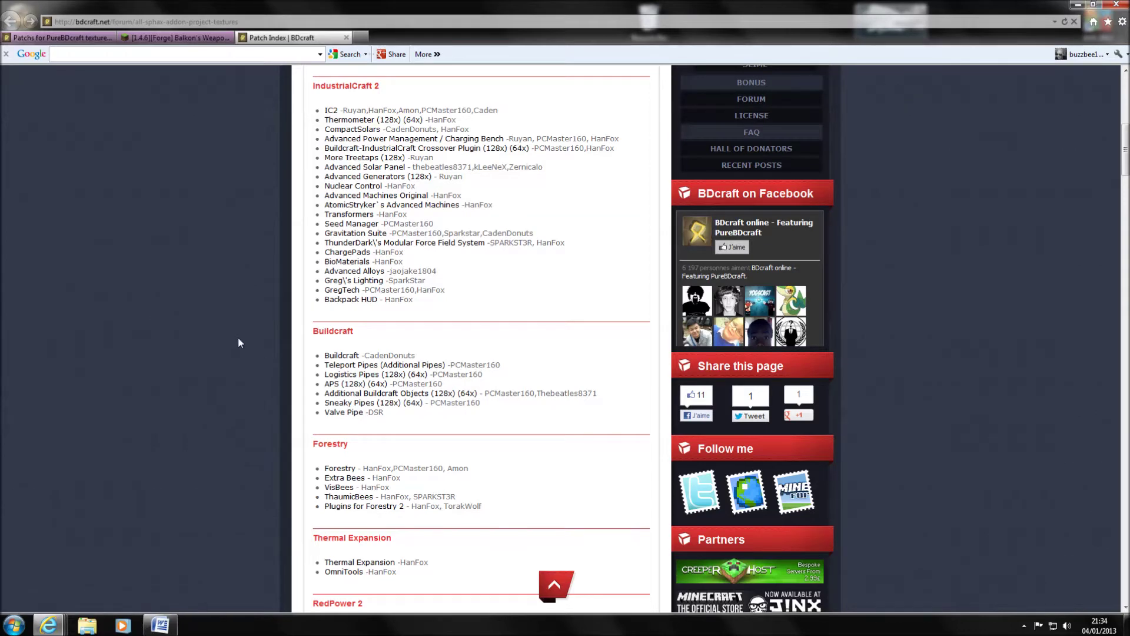
scroll(239, 343, down, 2)
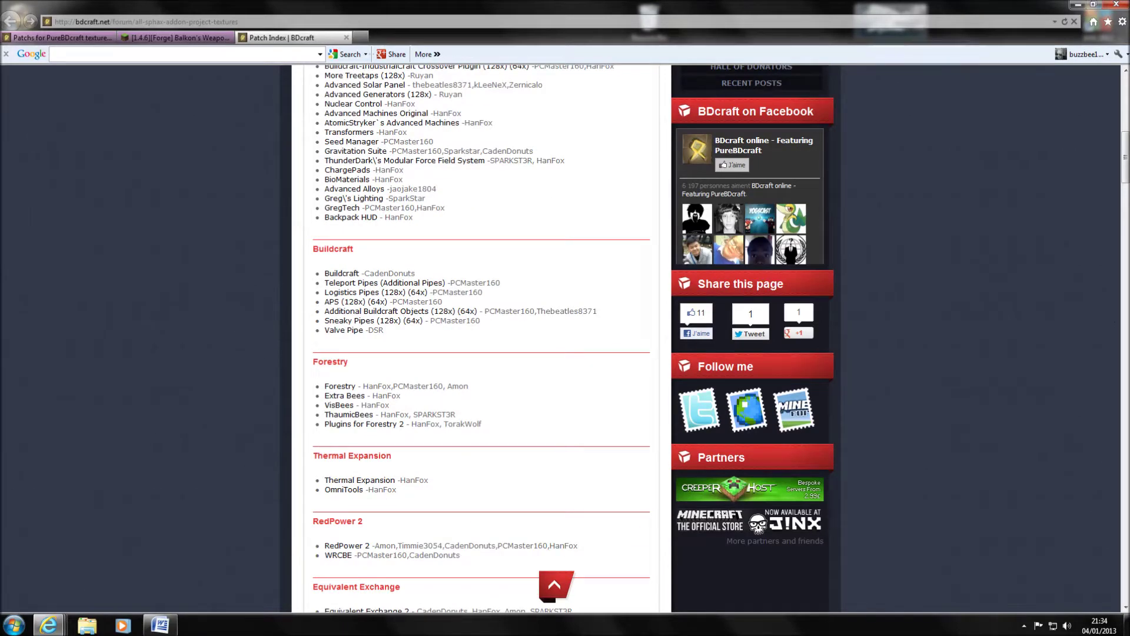
scroll(276, 311, down, 4)
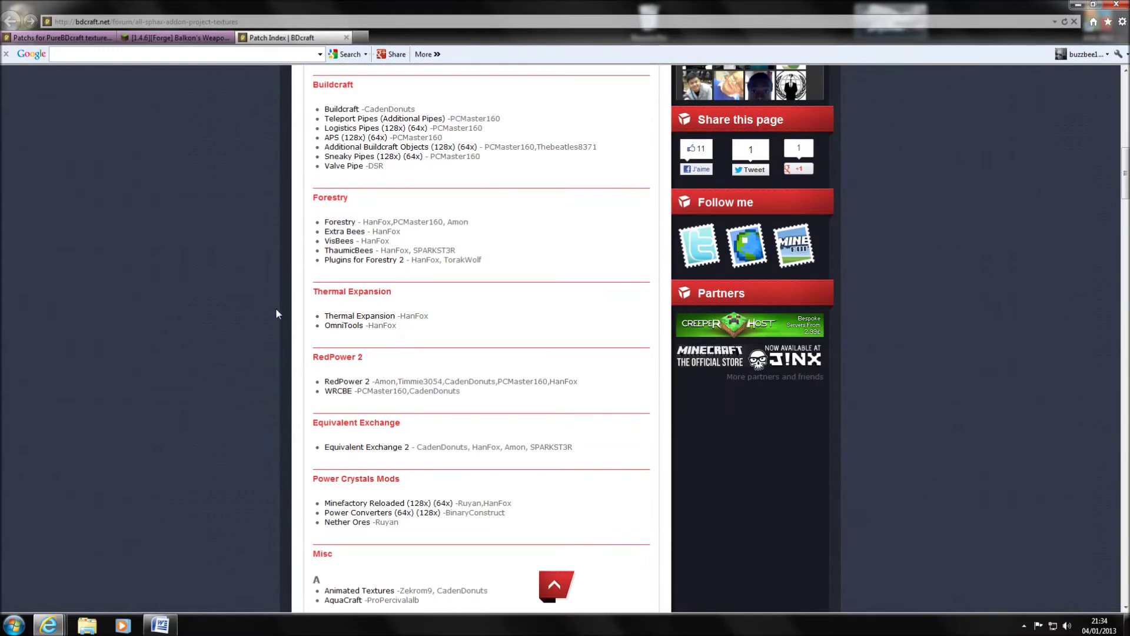
scroll(260, 301, down, 4)
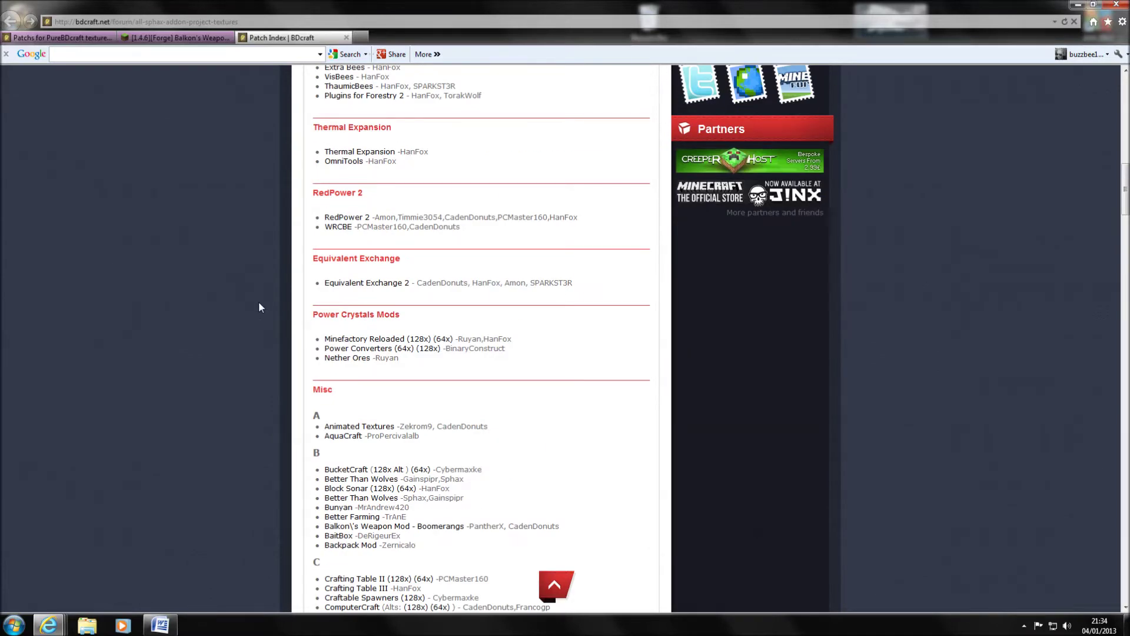
scroll(259, 302, up, 12)
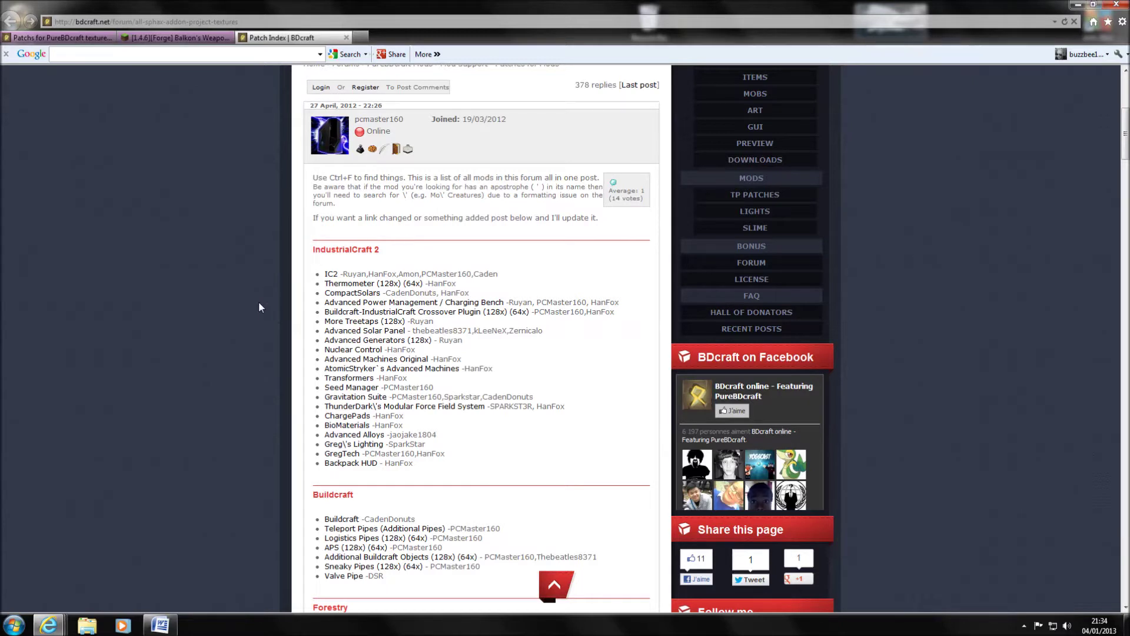
click(1078, 4)
click(247, 147)
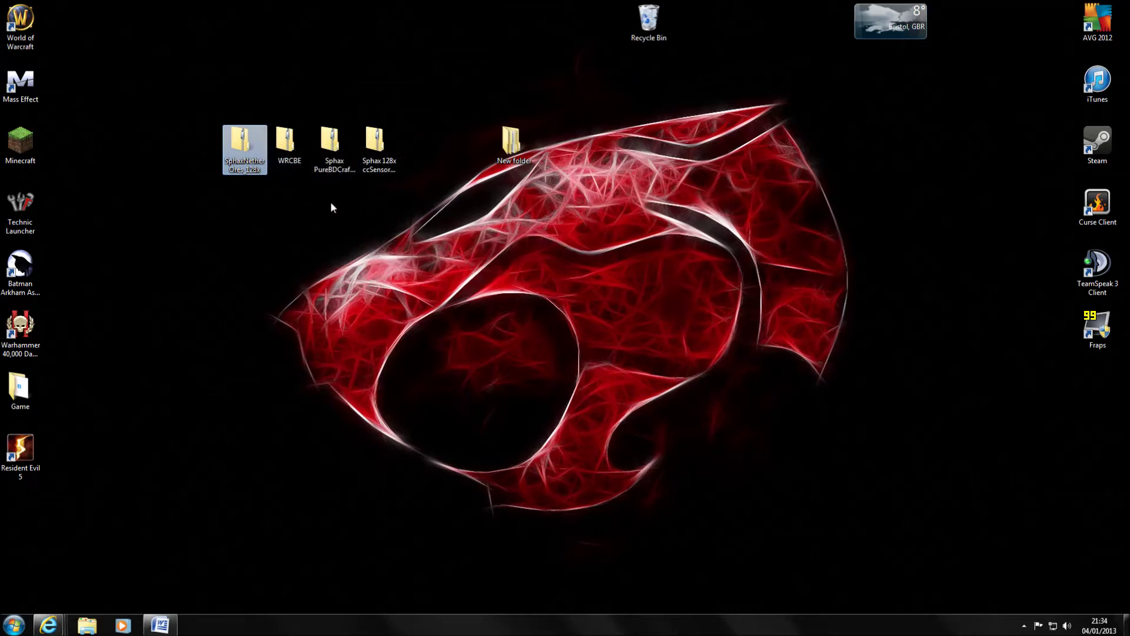
Step: Check the PureBDCraft patch and ccSensors folder names, then bring the Patch Index page back up
click(335, 151)
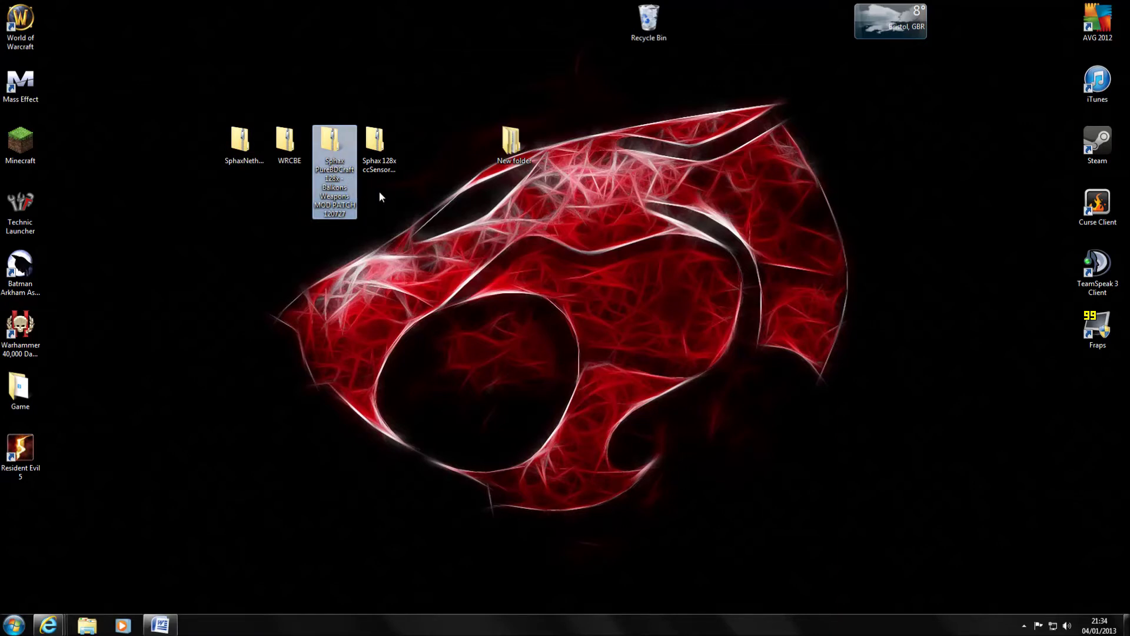
click(385, 148)
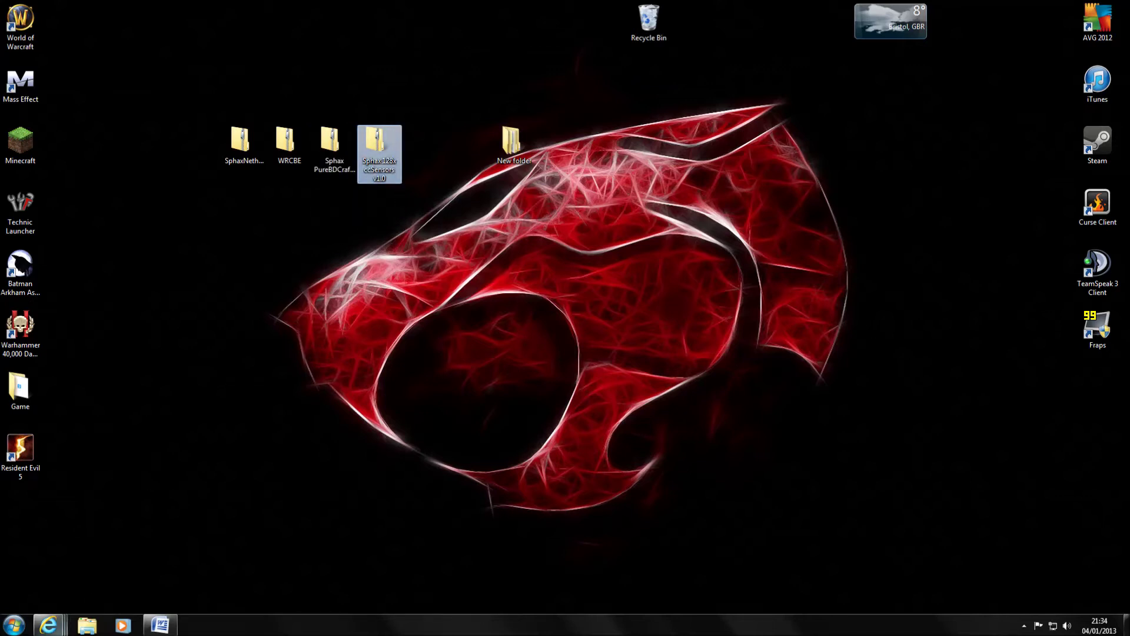
click(48, 625)
click(312, 559)
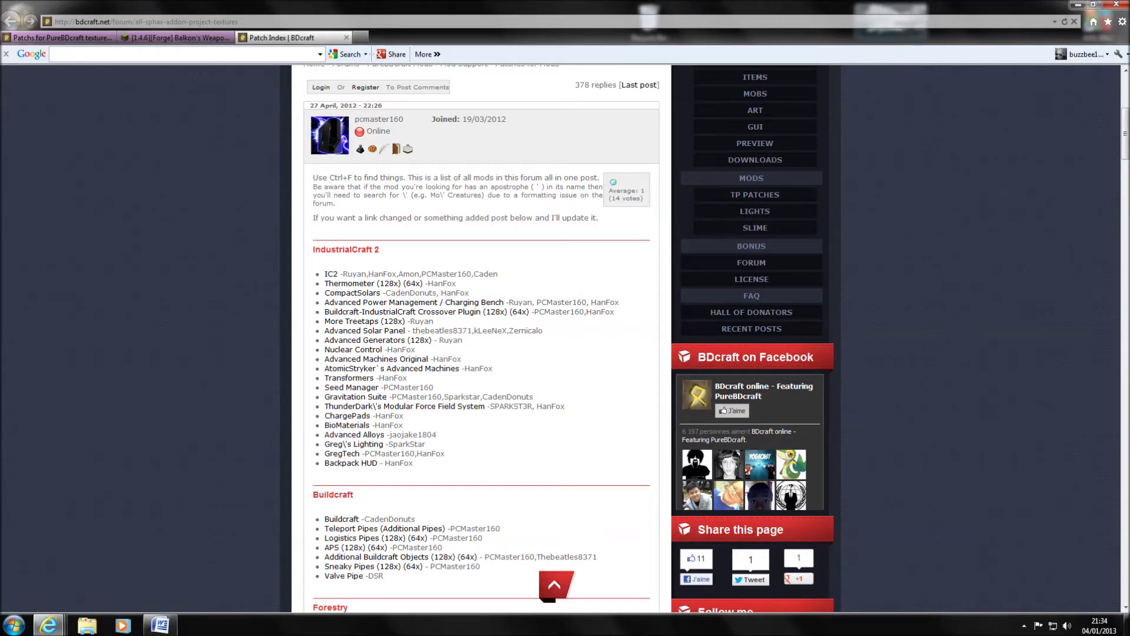
Step: Scroll down the Patch Index mod lists
scroll(252, 292, down, 3)
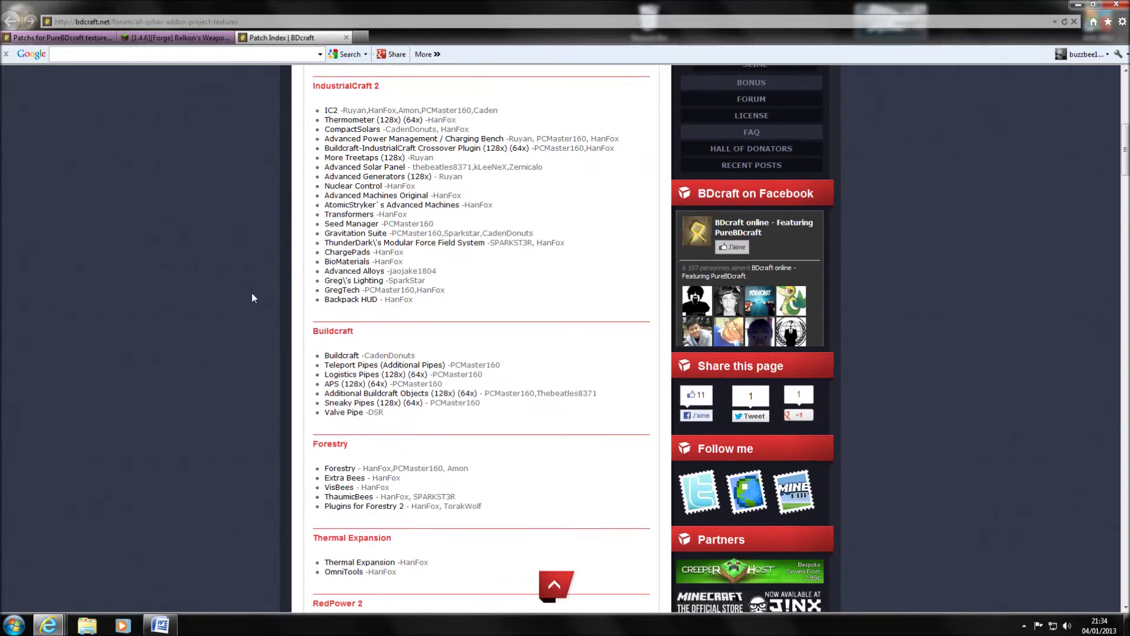
scroll(252, 292, down, 6)
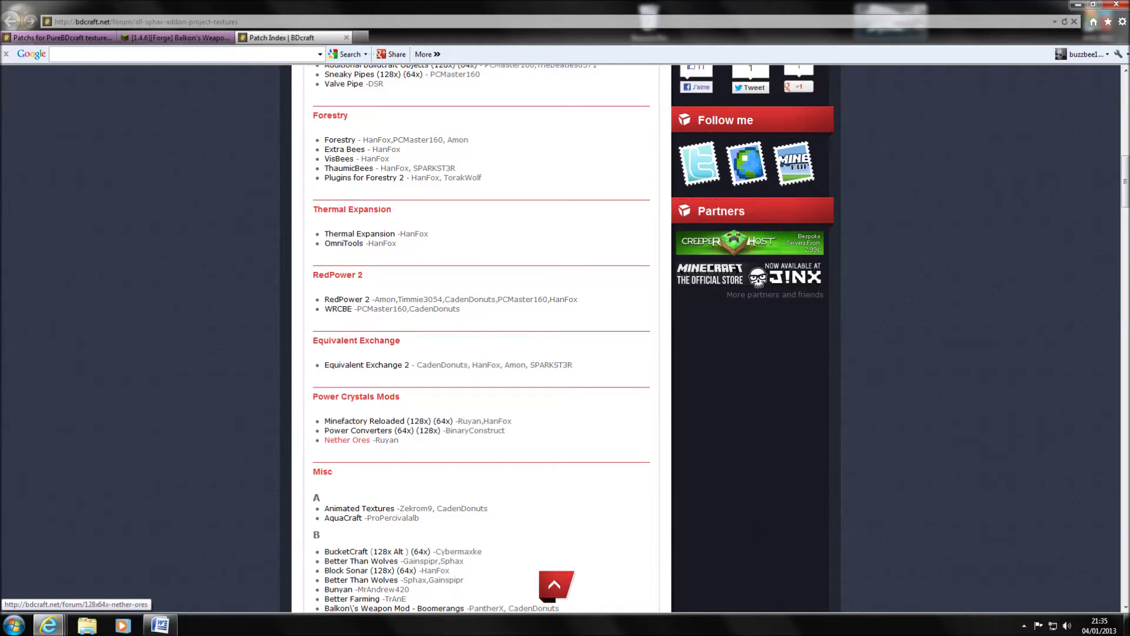
scroll(285, 429, down, 4)
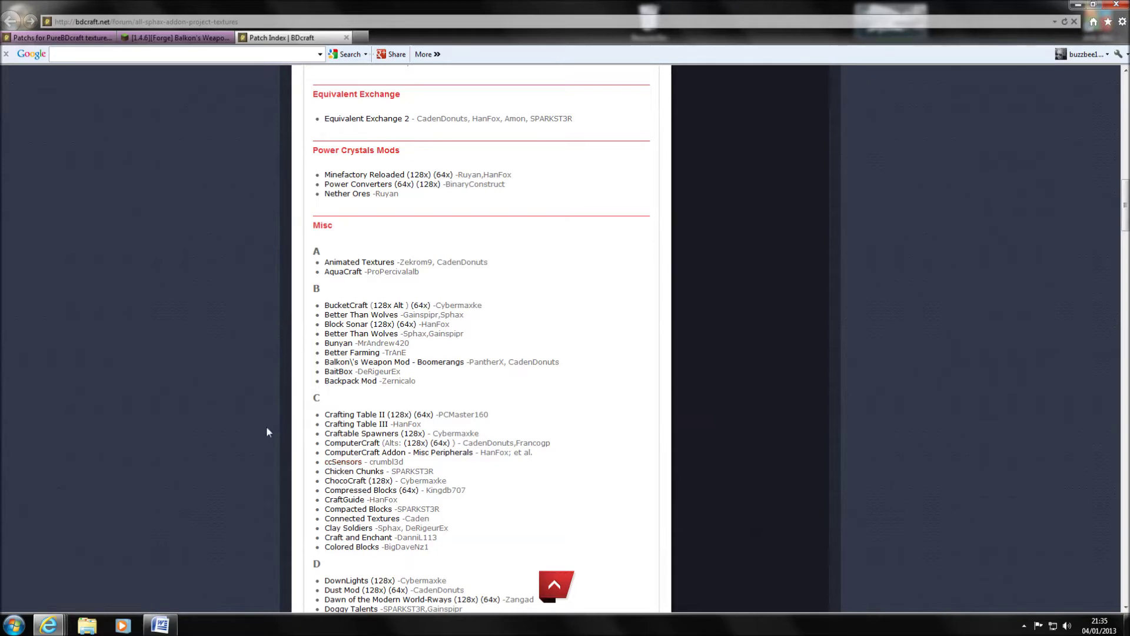
scroll(266, 432, up, 15)
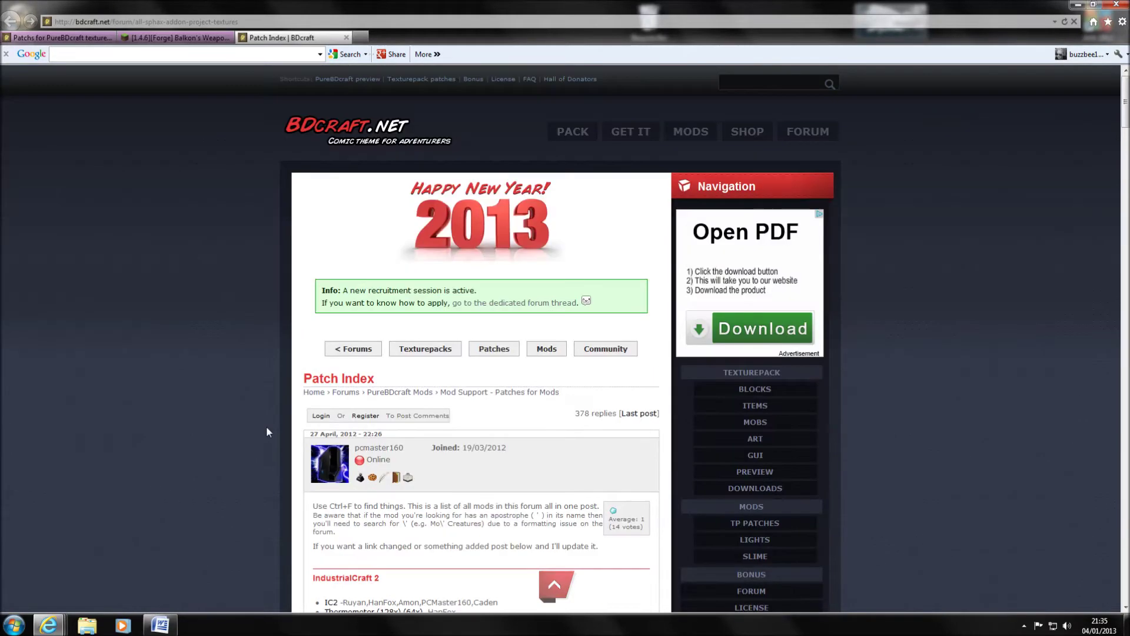
Step: Look over the PureBDcraft patches page from its top
click(59, 37)
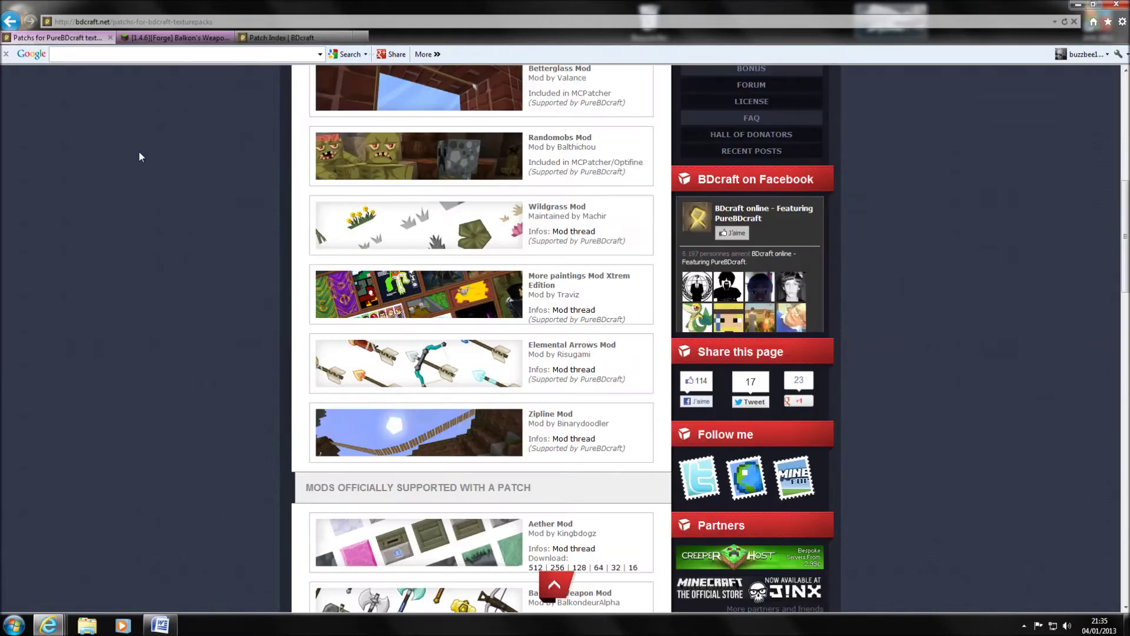
key(Home)
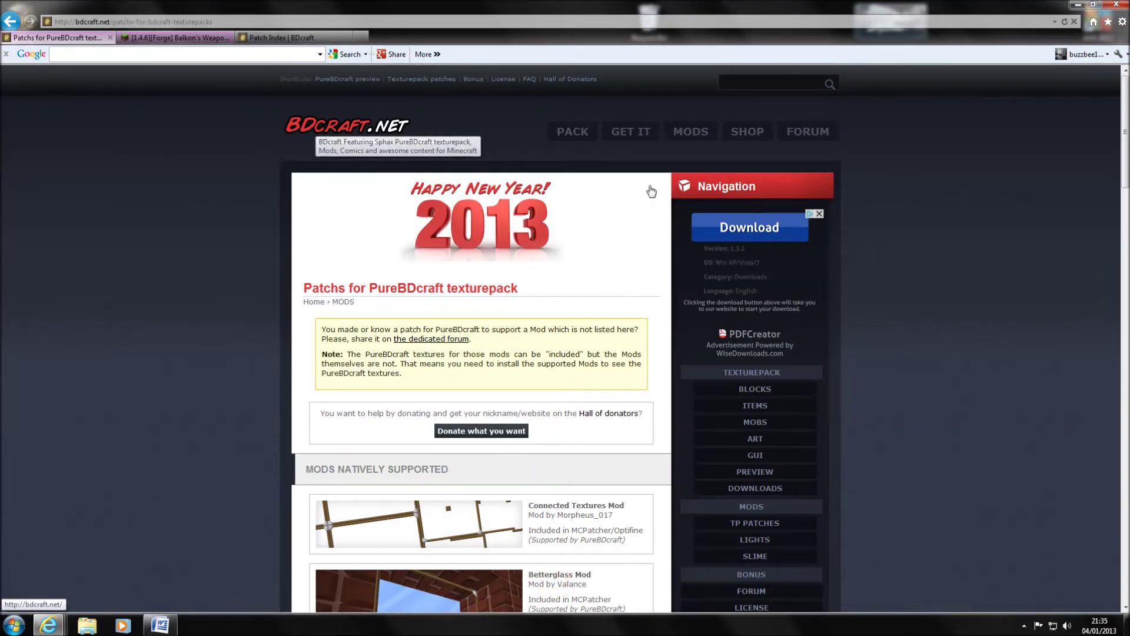
scroll(706, 247, down, 3)
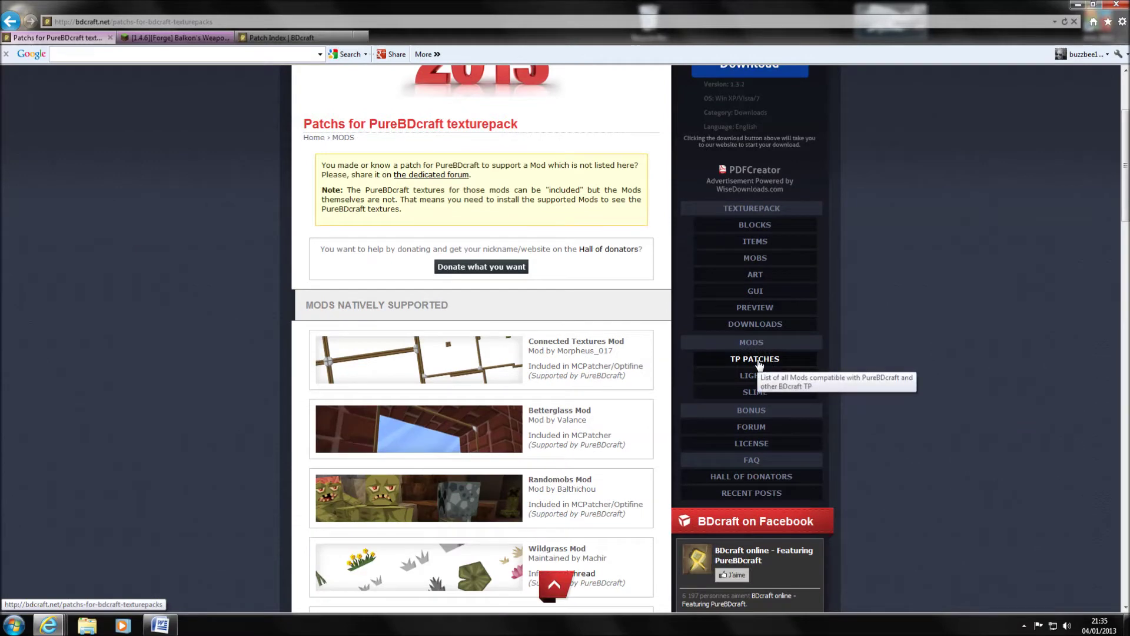
scroll(208, 270, down, 6)
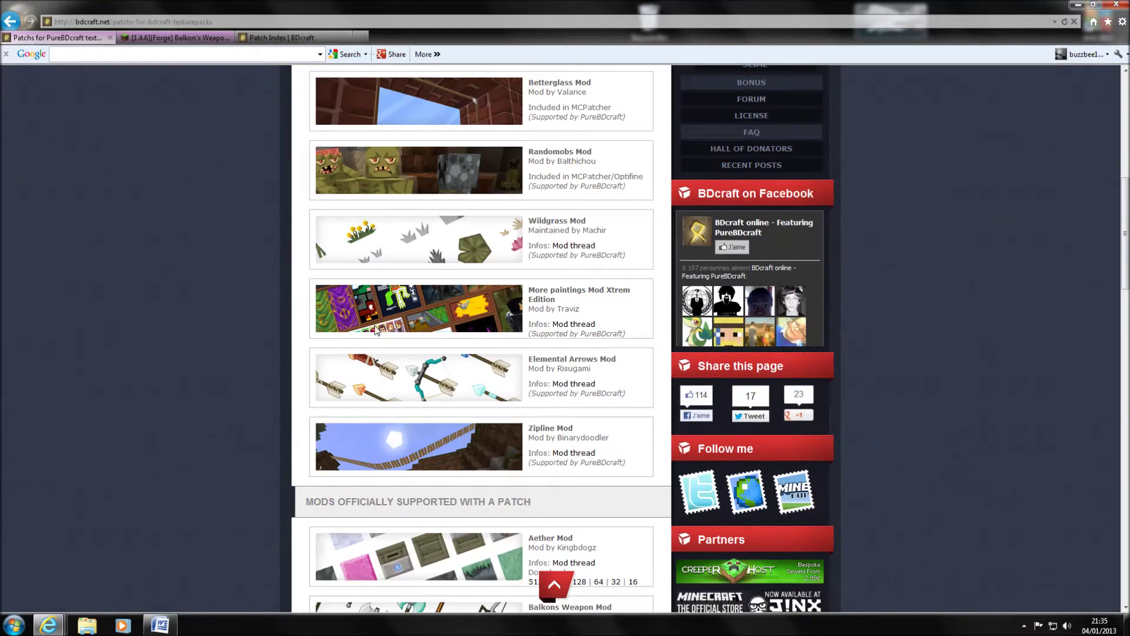
scroll(203, 306, down, 4)
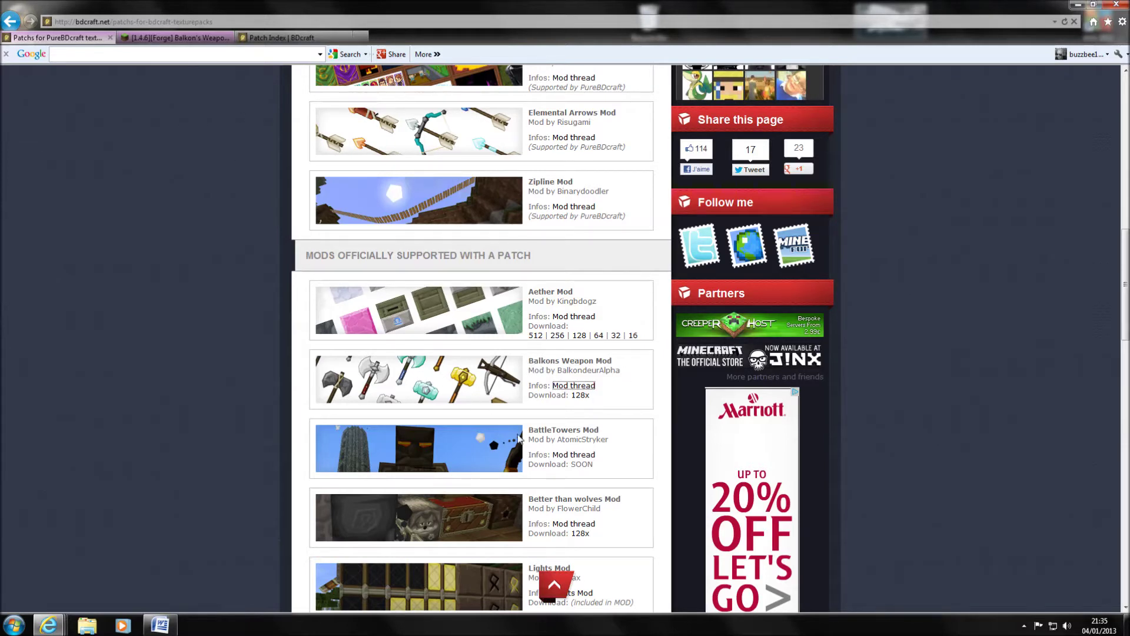
Step: Glance at the Balkon's WeaponMod topic, then restore the browser on the Patch Index page
click(194, 37)
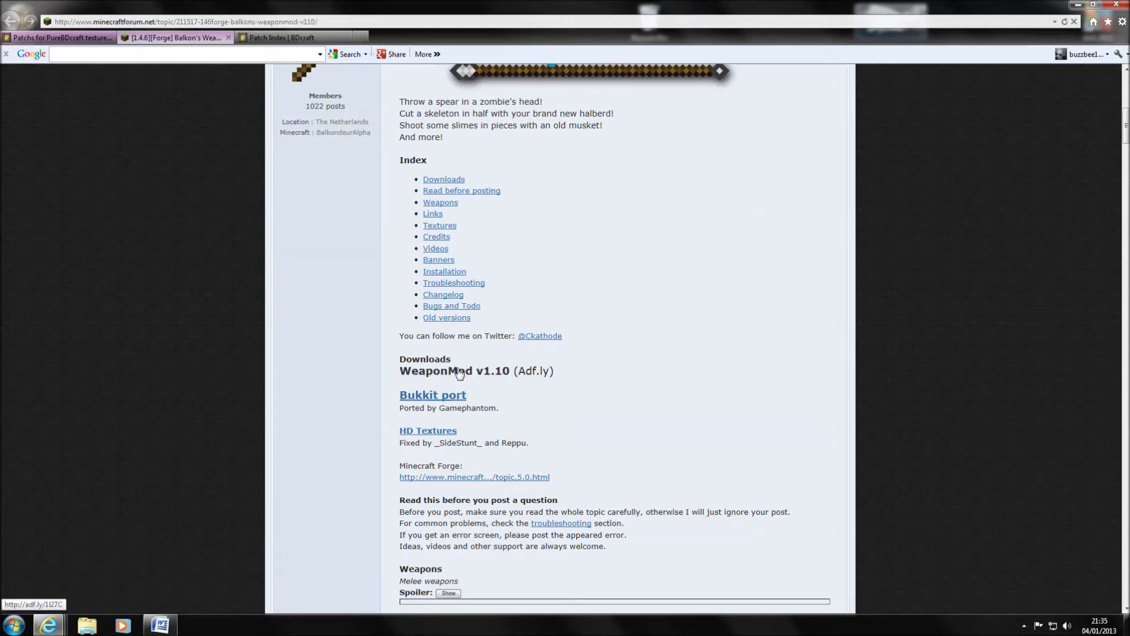
click(1081, 7)
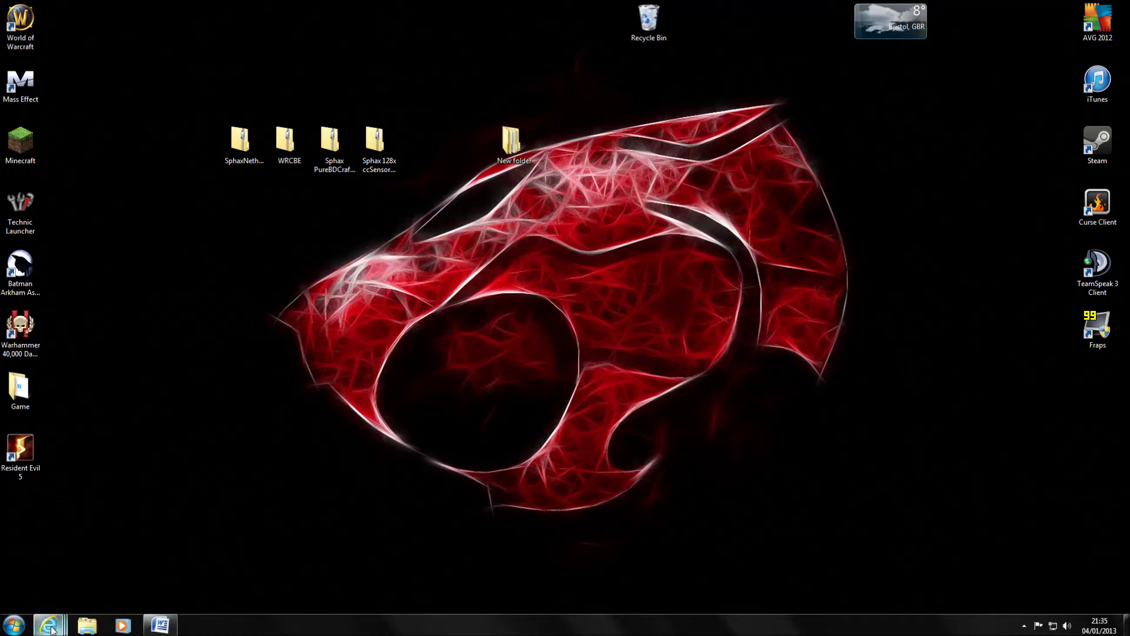
mouse_move(56, 625)
click(318, 563)
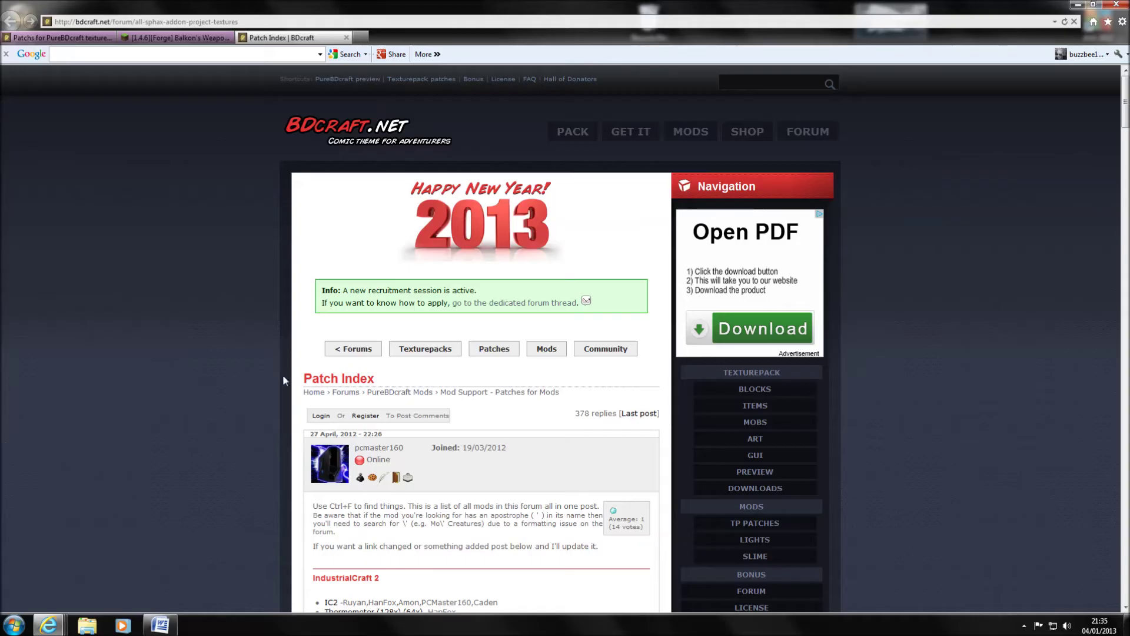
Step: Scroll the Misc patch lists down to the R and S entries with Railcraft
scroll(230, 294, down, 8)
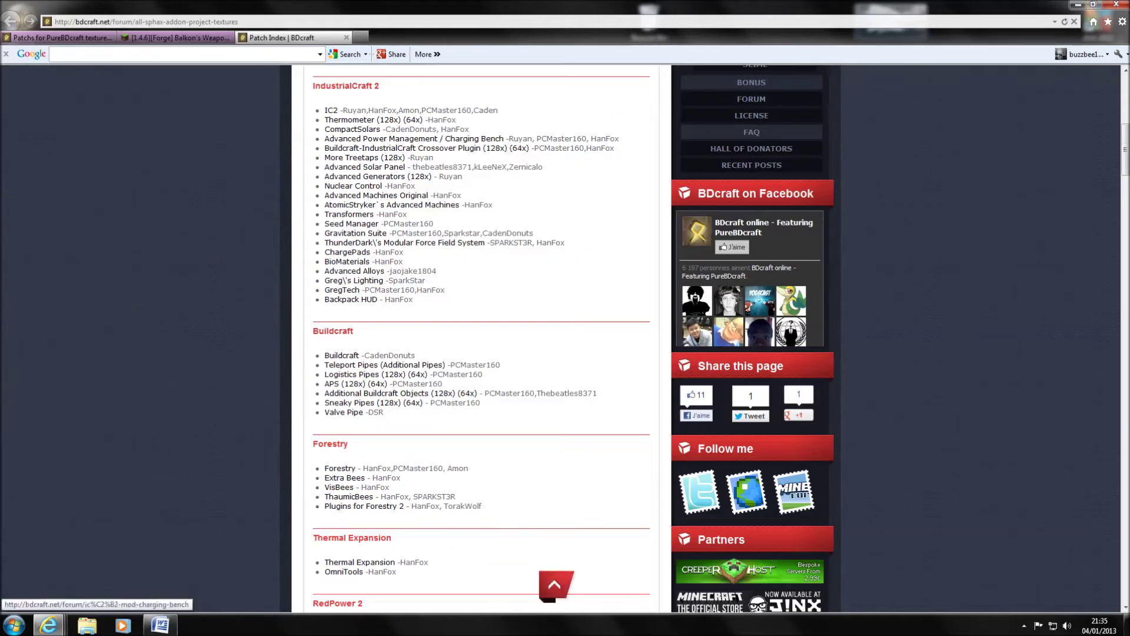
scroll(365, 224, down, 5)
scroll(365, 224, down, 3)
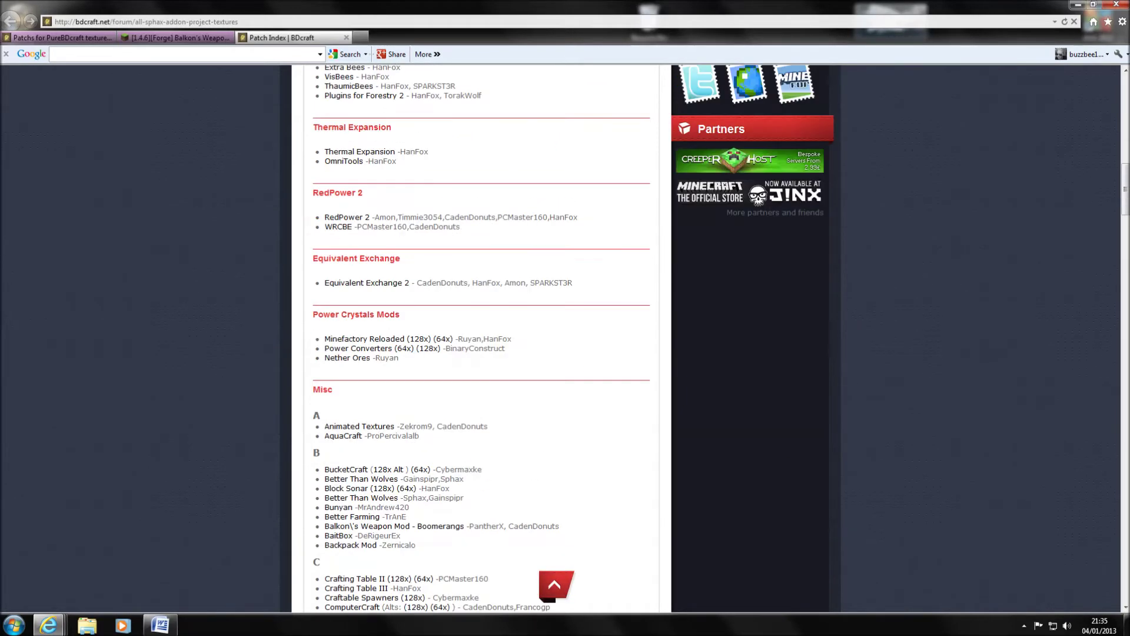
scroll(359, 329, down, 12)
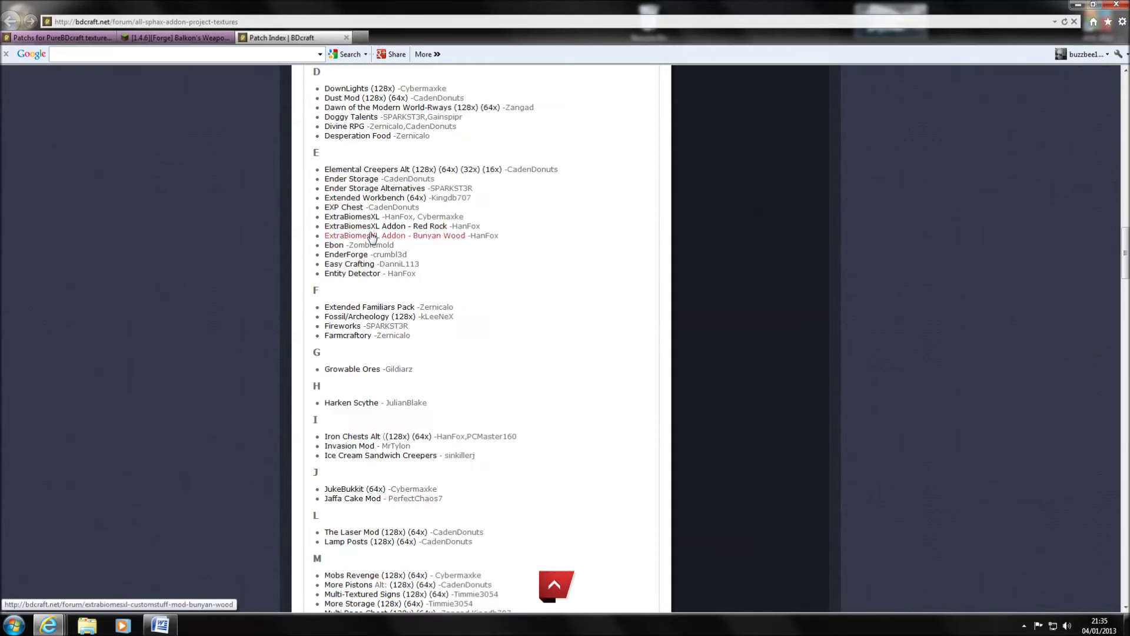
scroll(476, 339, down, 3)
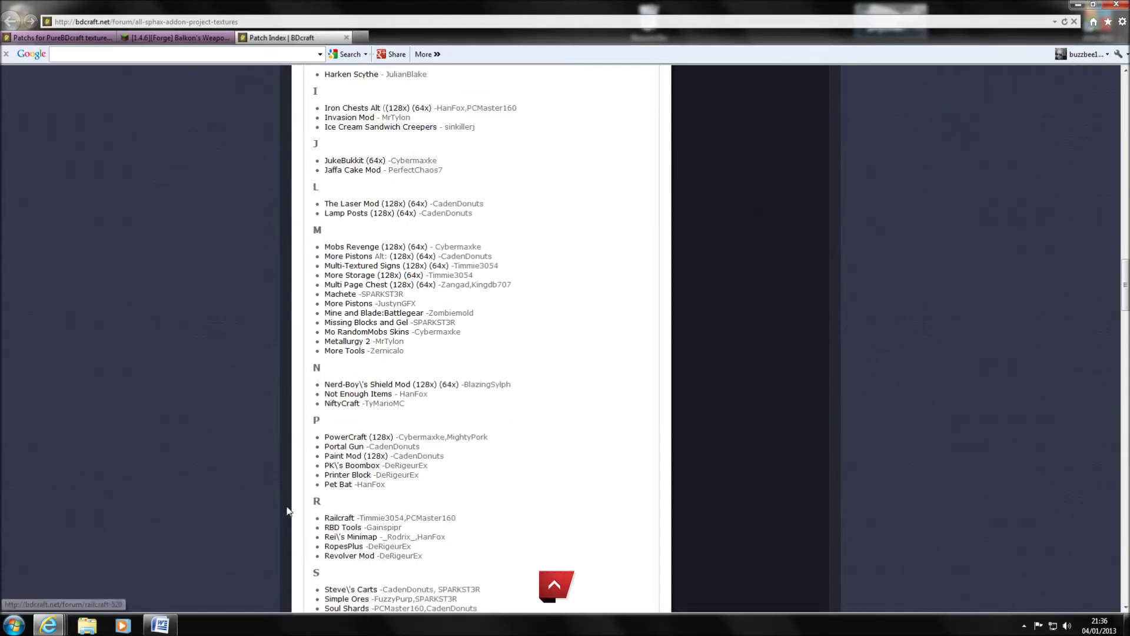
Step: Download the 128x Railcraft patch as railcraft 692.zip to the Desktop
click(338, 519)
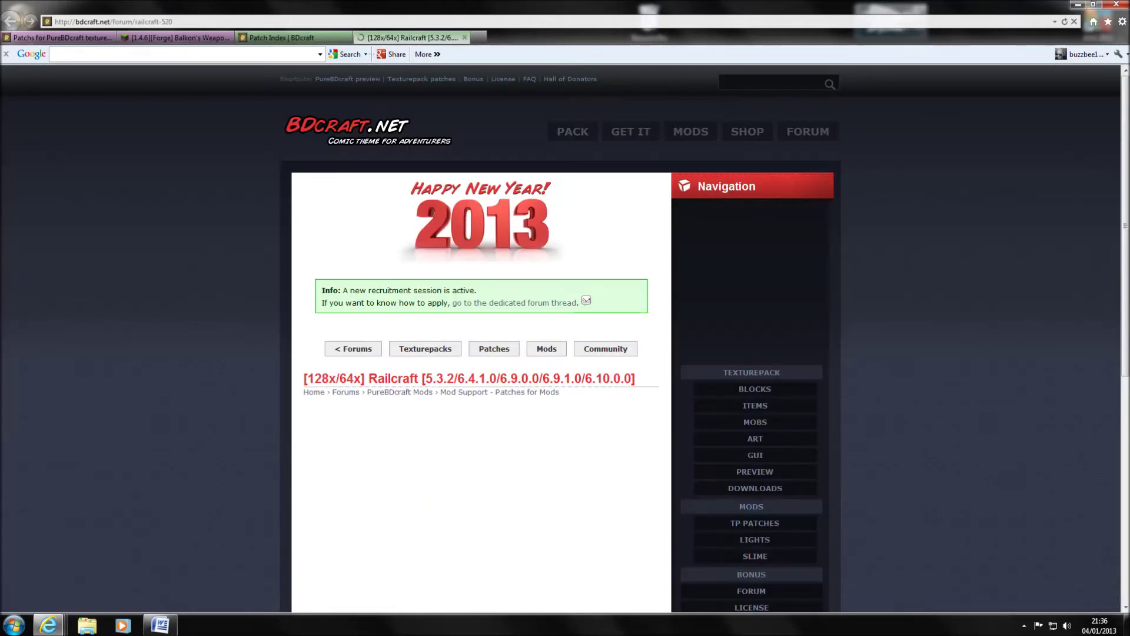
scroll(272, 316, down, 15)
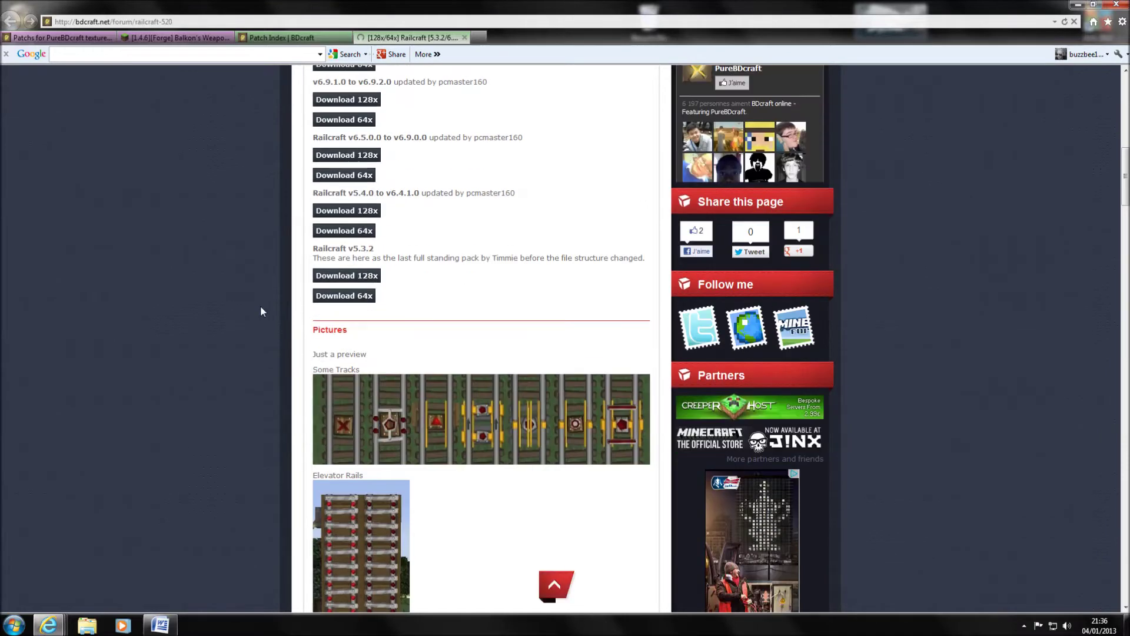
scroll(455, 386, up, 8)
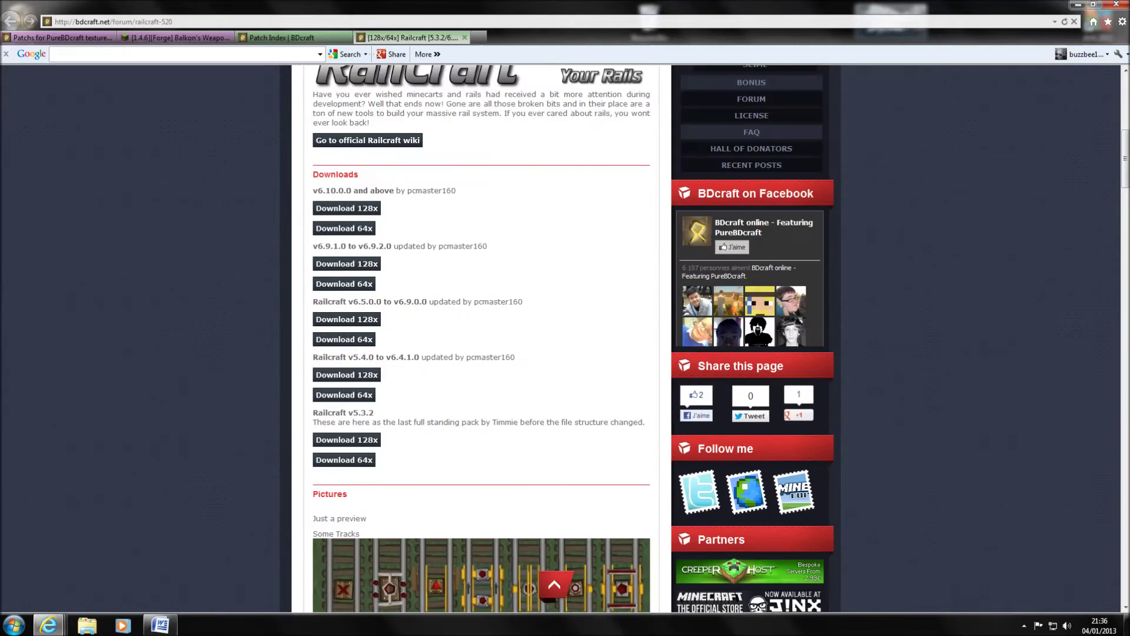
click(362, 210)
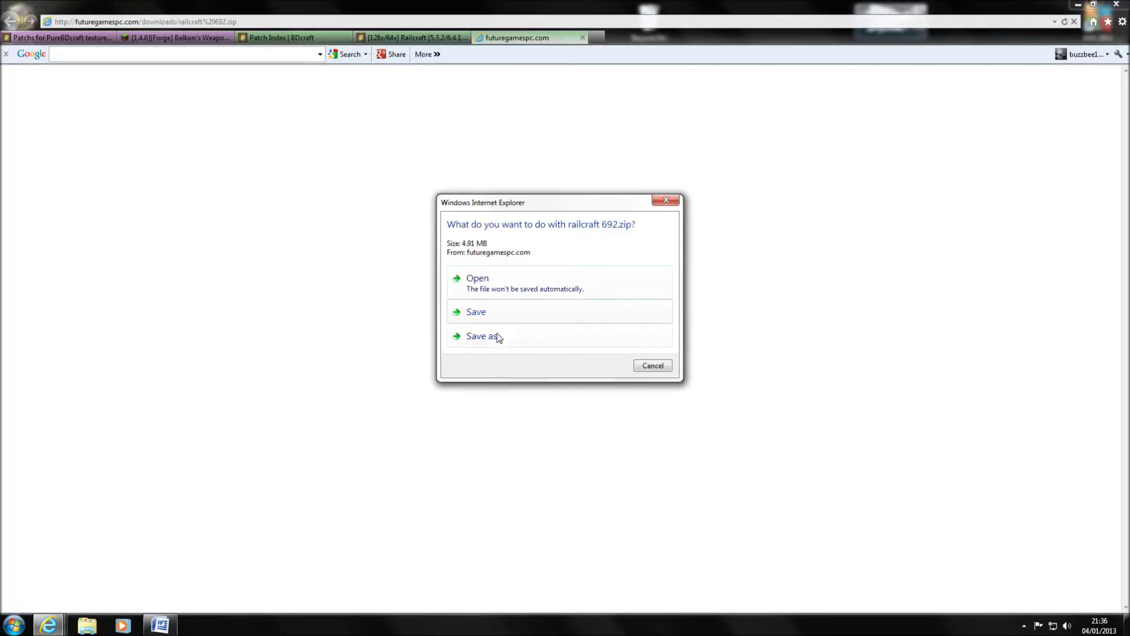
click(482, 336)
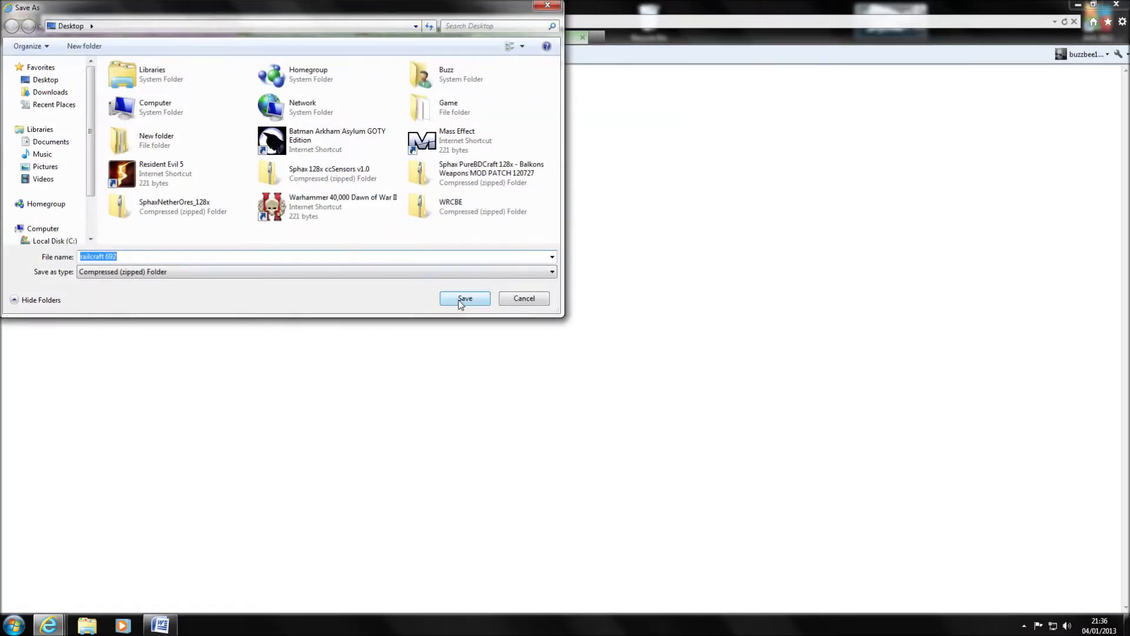
click(464, 299)
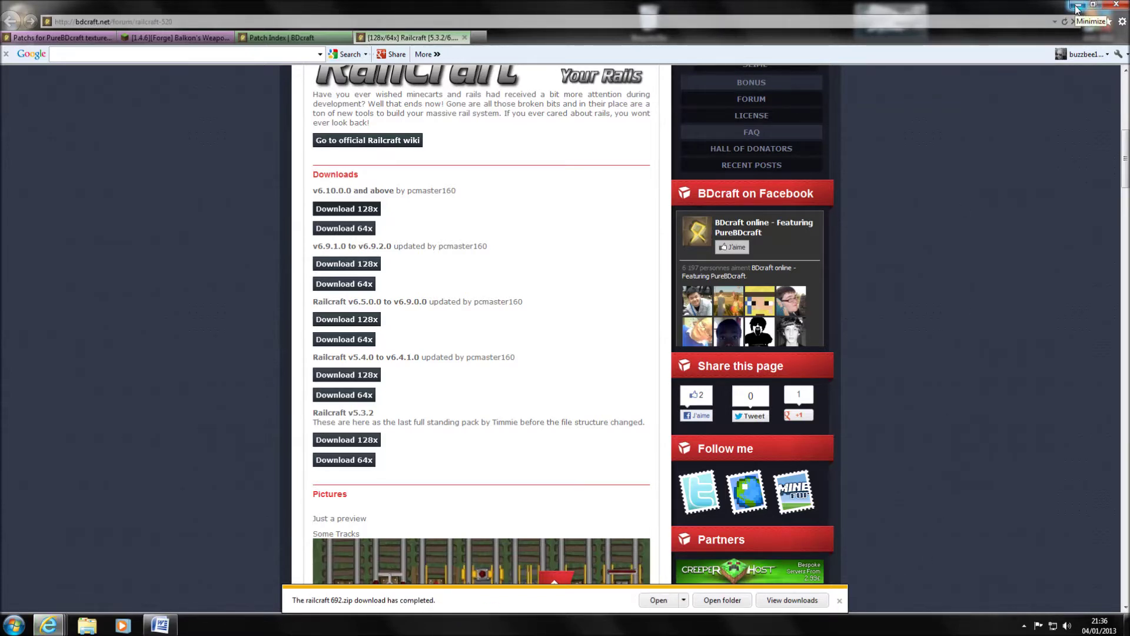
Step: Minimize the browser and move the railcraft 692 zip beside the desktop folders
click(1075, 9)
drag(22, 523, 46, 531)
drag(271, 404, 394, 240)
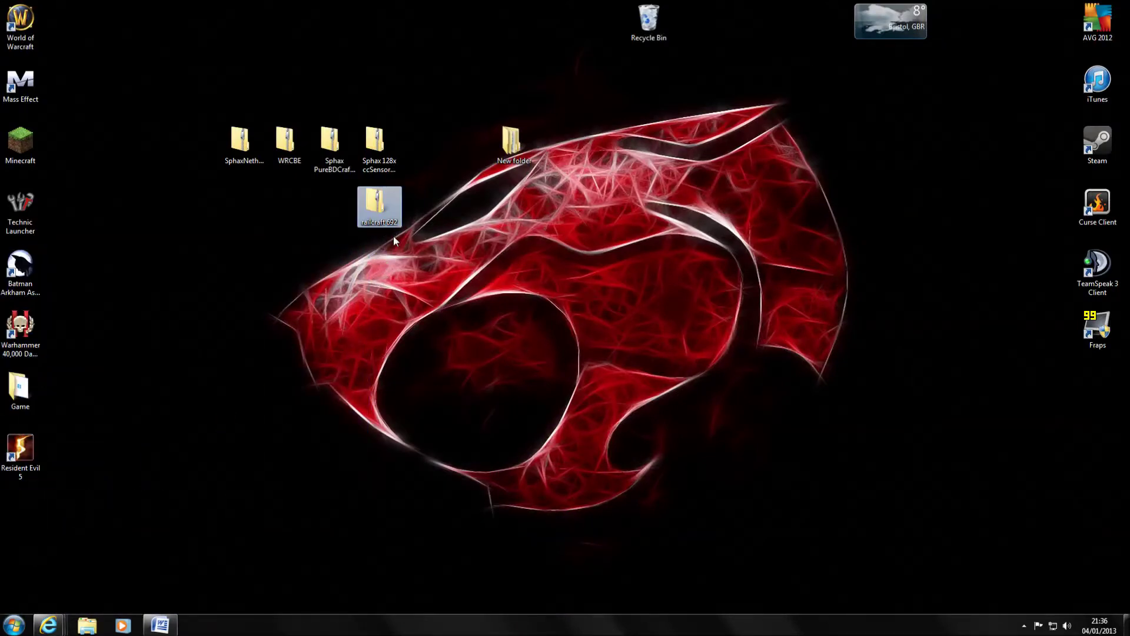
Step: Extract railcraft 692.zip into the desktop New folder
right_click(379, 206)
click(412, 222)
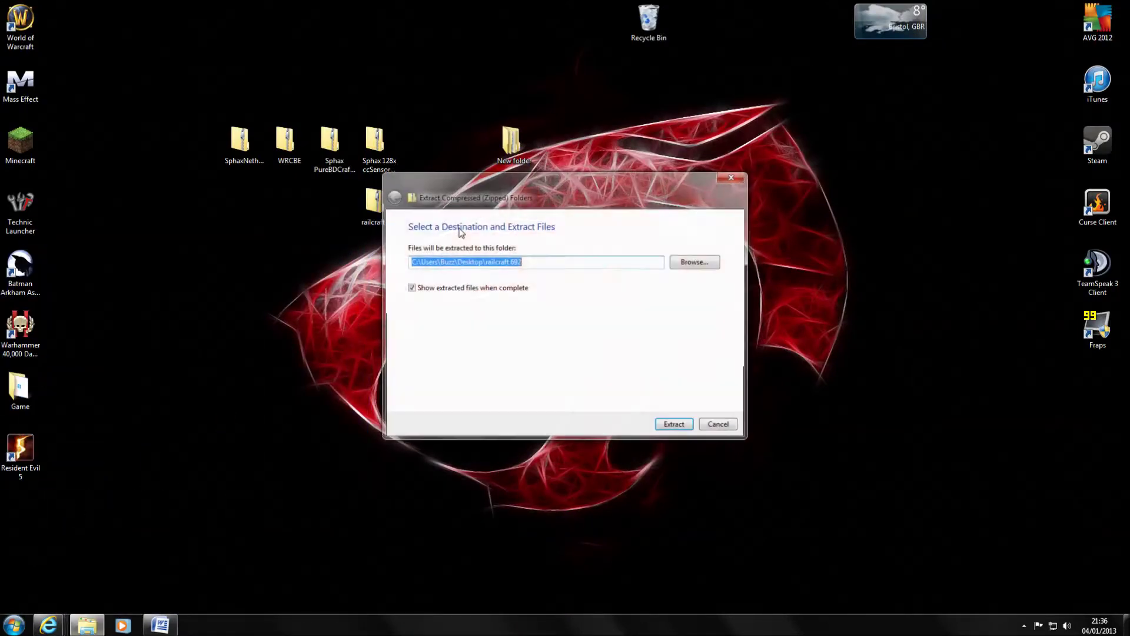
click(690, 264)
double_click(520, 355)
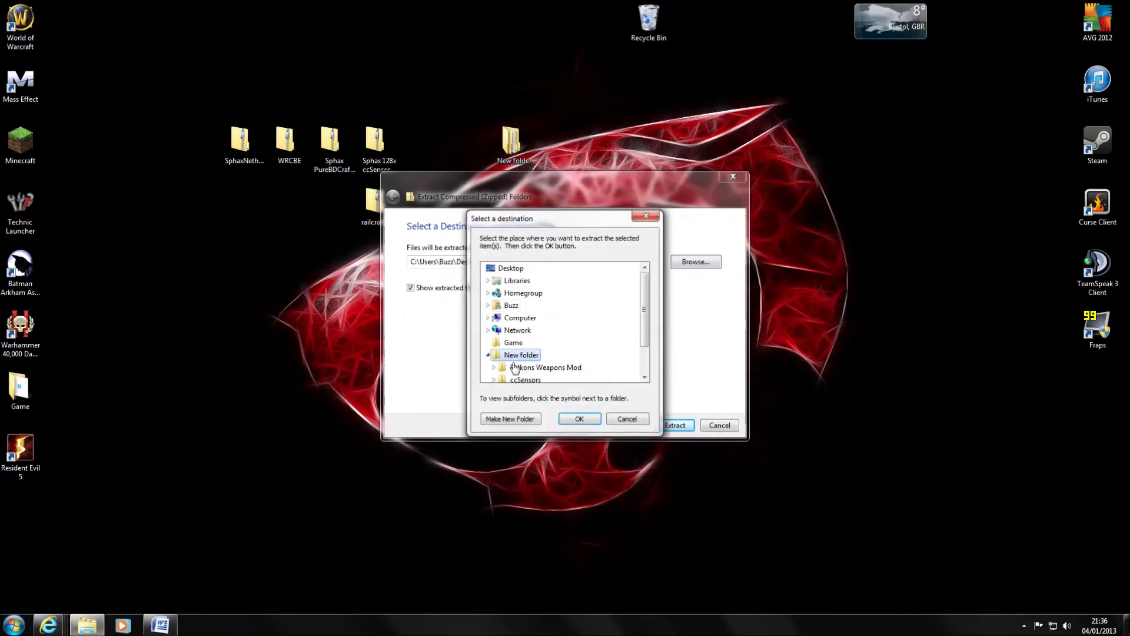
click(574, 417)
click(675, 424)
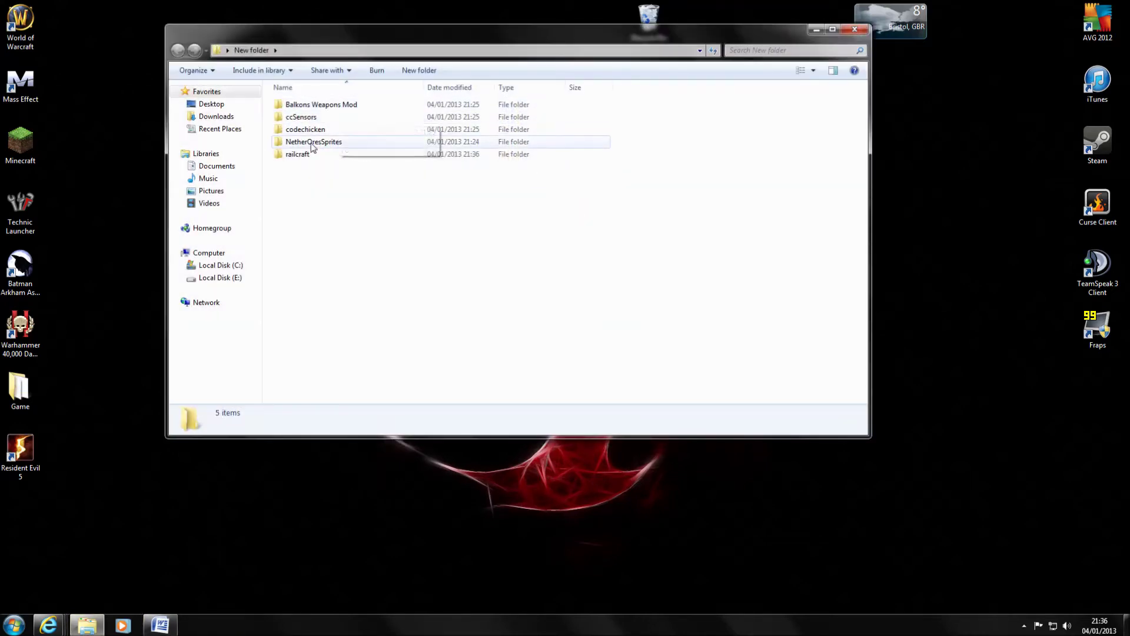
Step: Inspect railcraft's client and textures folders, then go back to the New folder listing
double_click(299, 153)
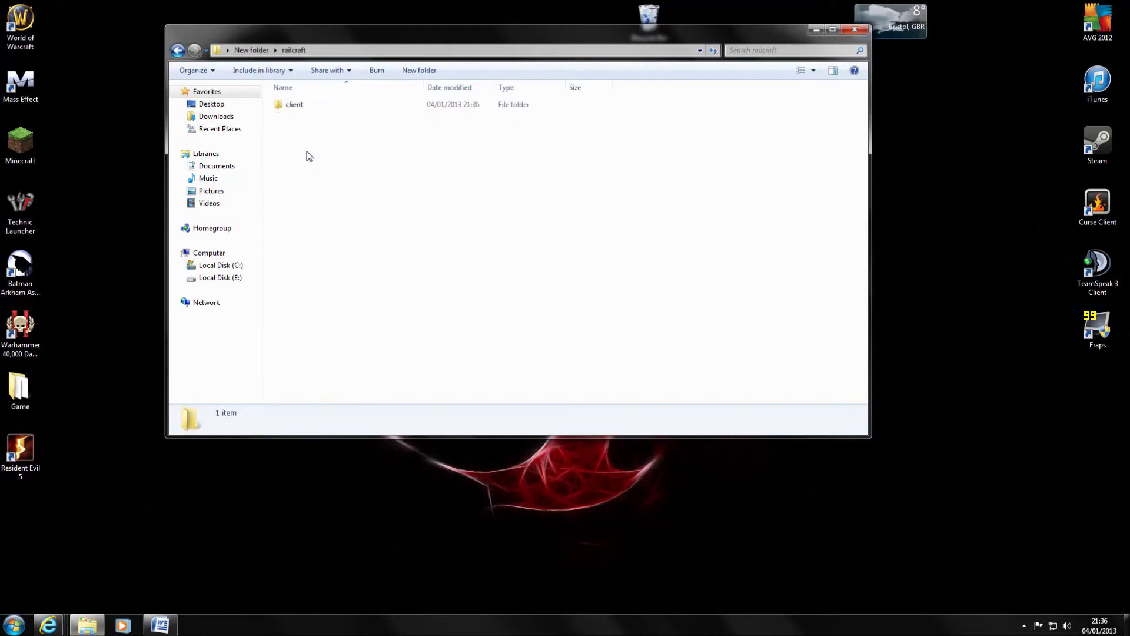
double_click(299, 106)
double_click(304, 105)
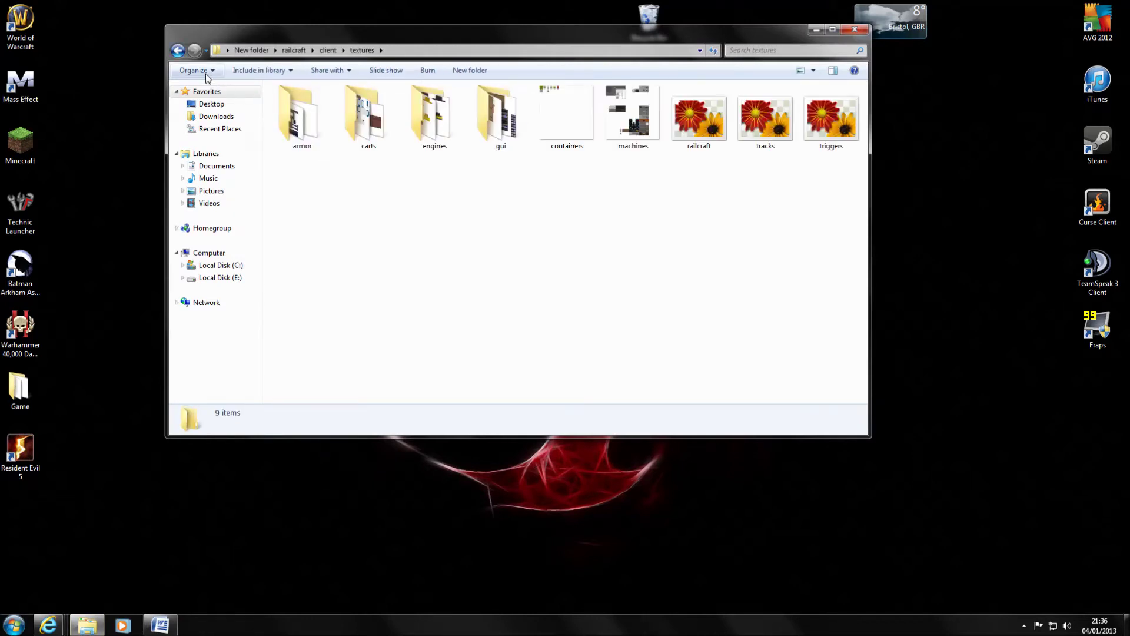
click(177, 50)
click(177, 50)
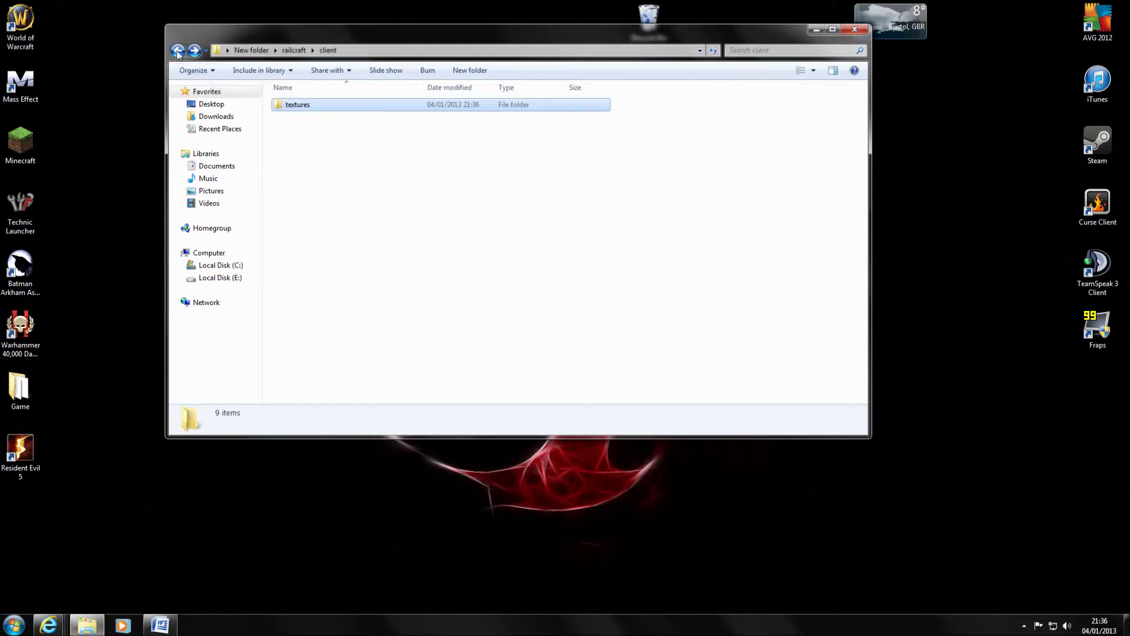
click(178, 50)
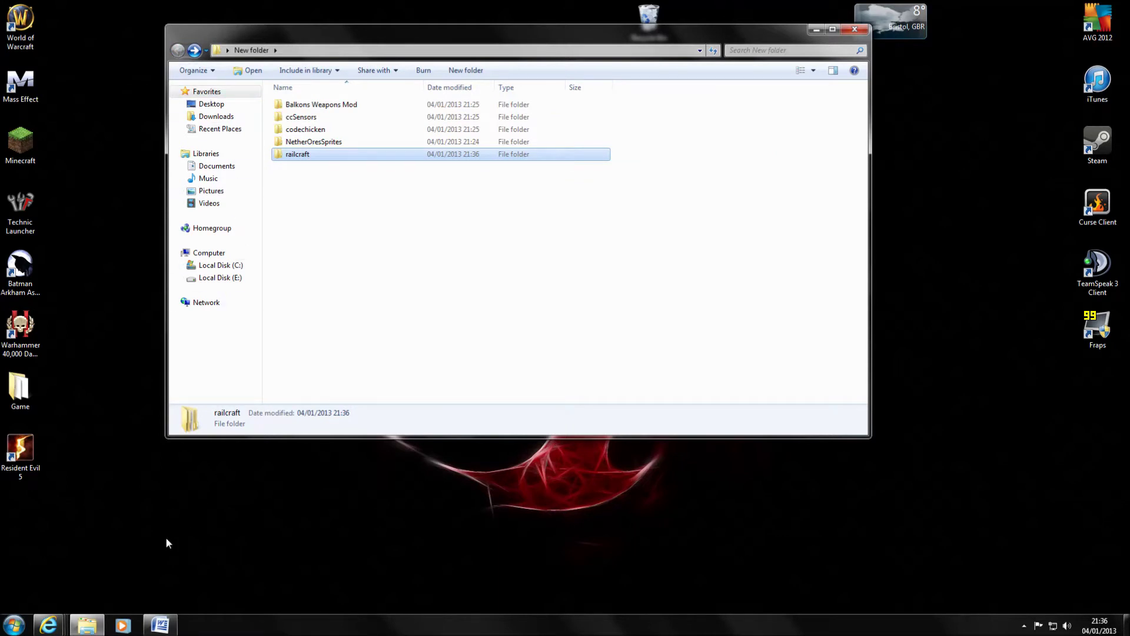
Step: Open the AppData Roaming folder with a %appdata% Start search
click(13, 624)
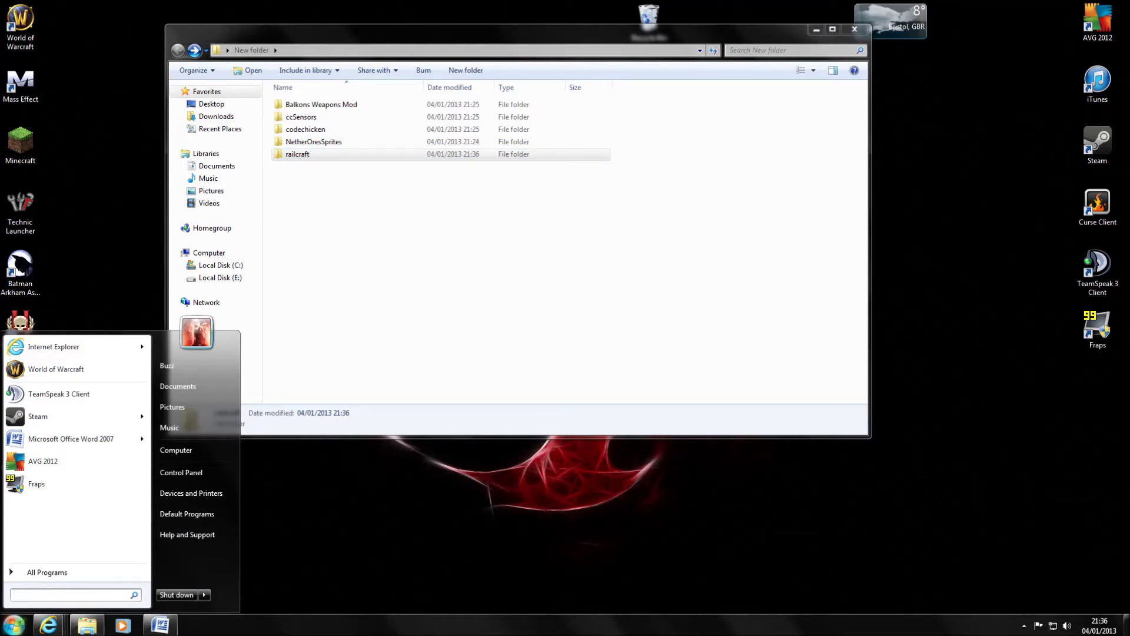
text(%appdata%)
key(Return)
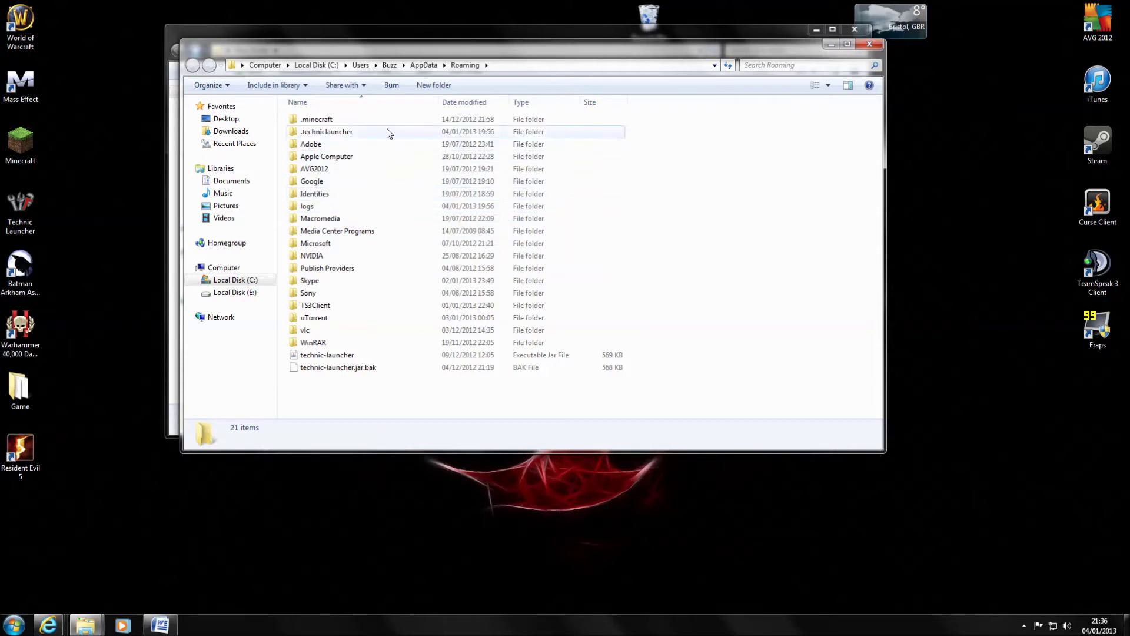
Step: Navigate into .techniclauncher, then tekkit, then texturepacks
mouse_move(371, 139)
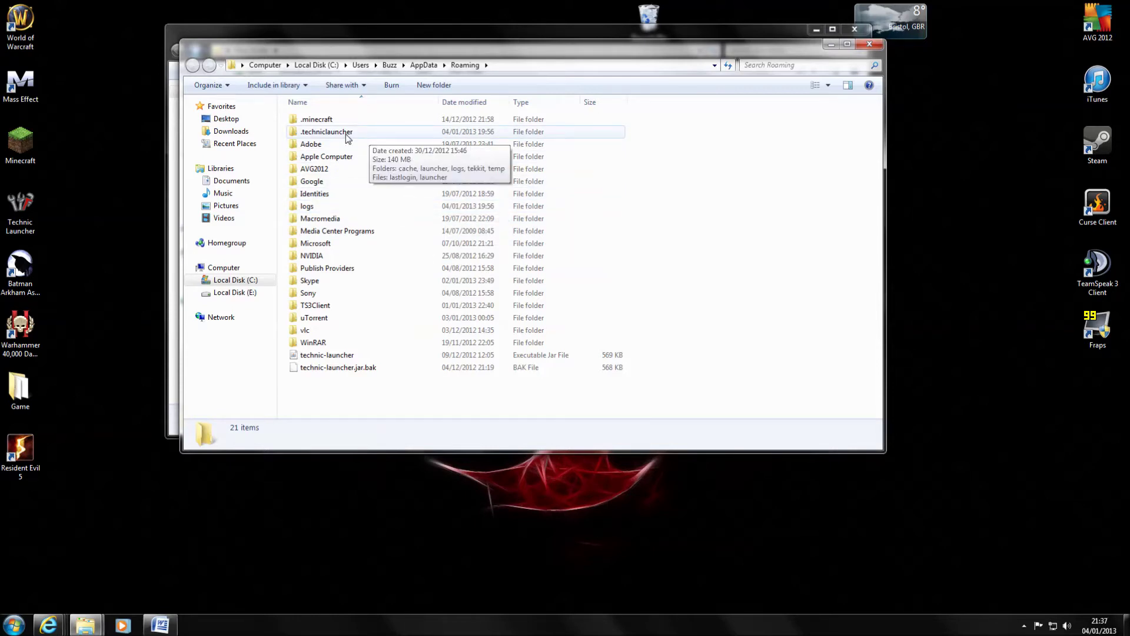
double_click(348, 136)
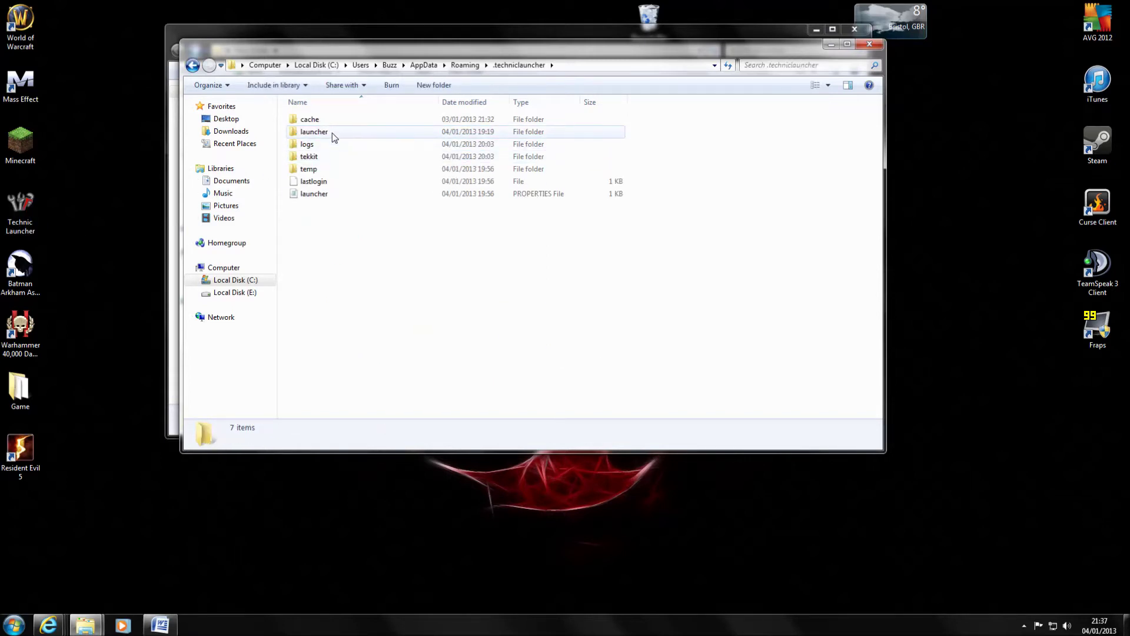
mouse_move(324, 161)
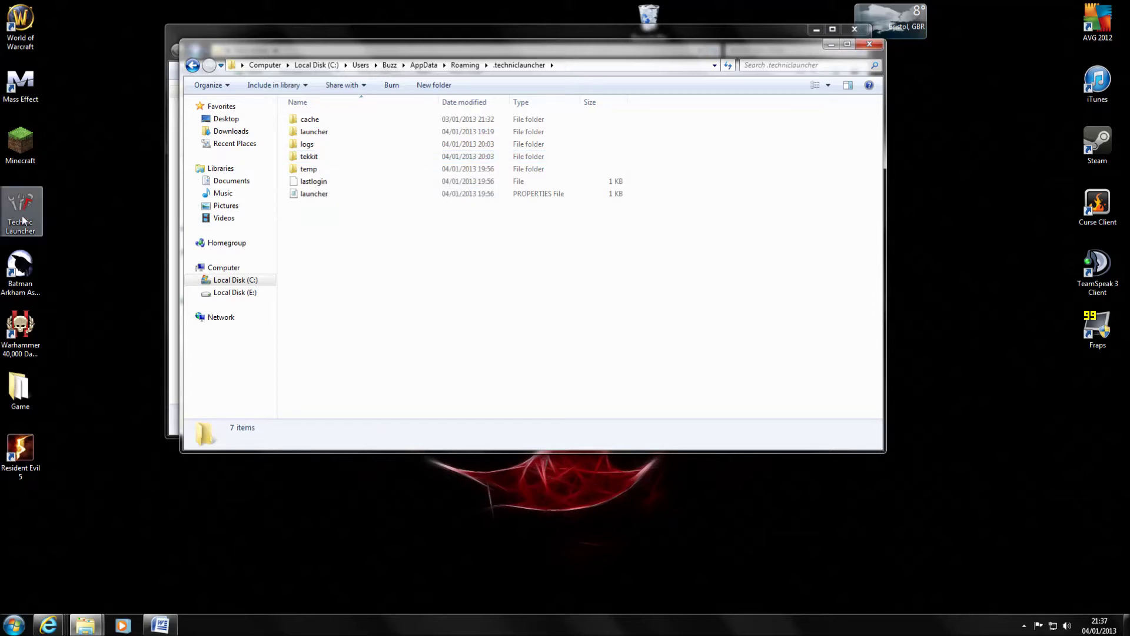
double_click(306, 160)
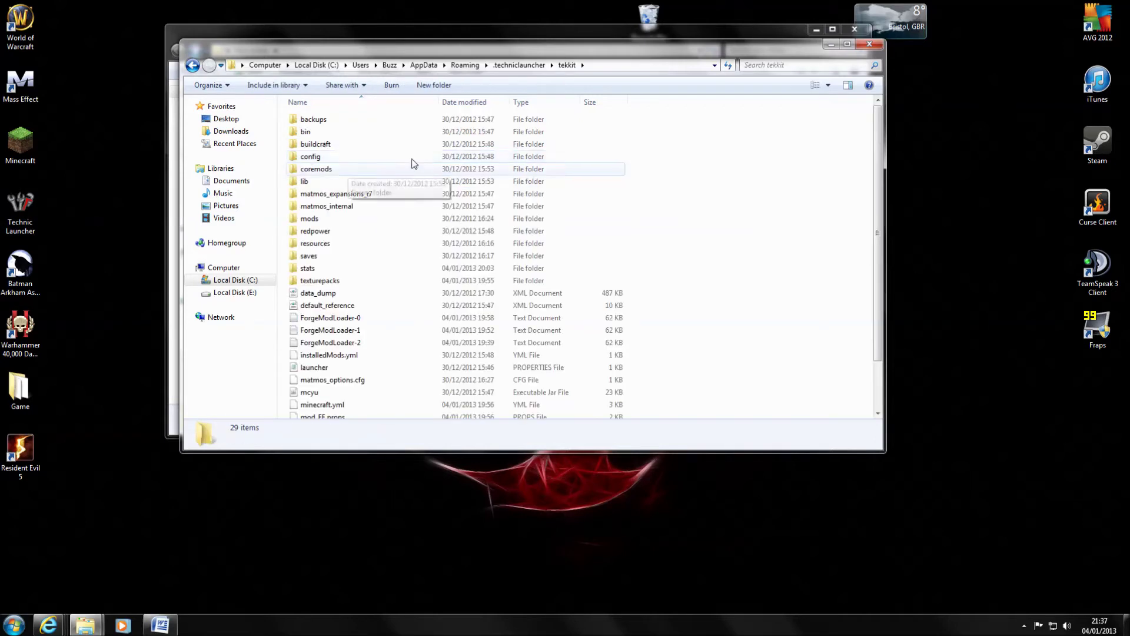
double_click(328, 282)
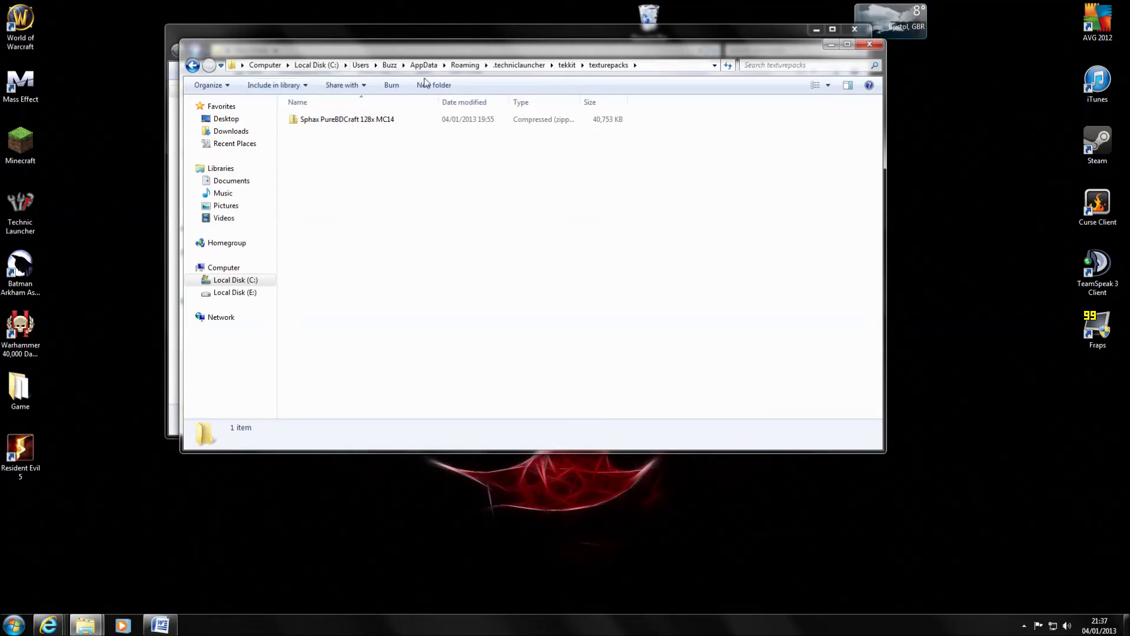
Step: Open the Sphax PureBDCraft 128x MC14 zip and position its window below New folder
double_click(351, 120)
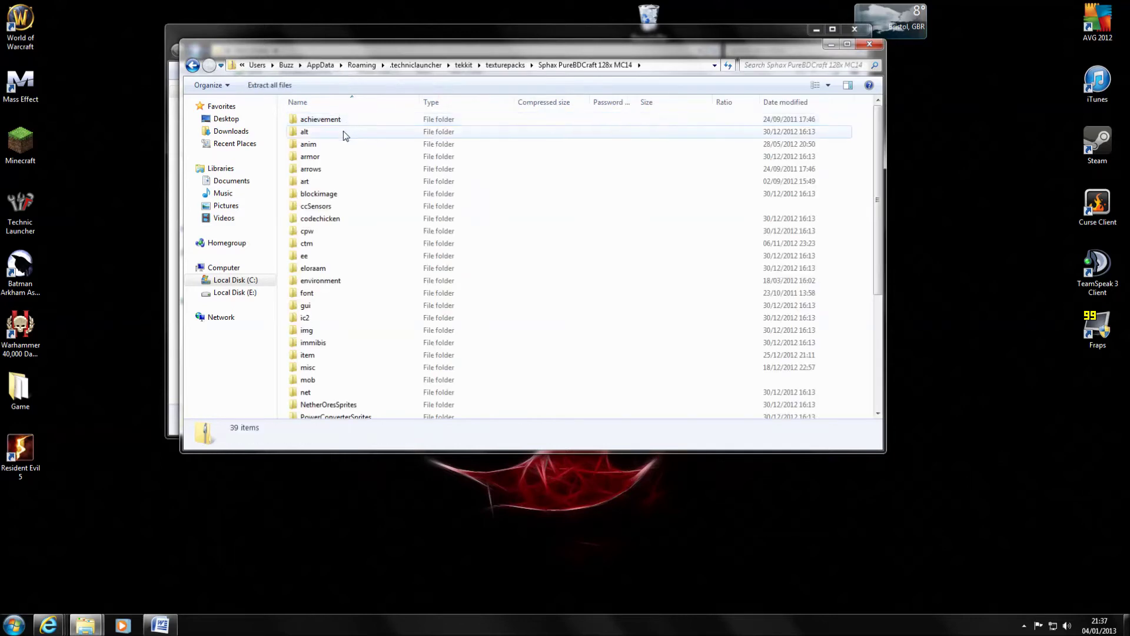
drag(486, 44, 496, 196)
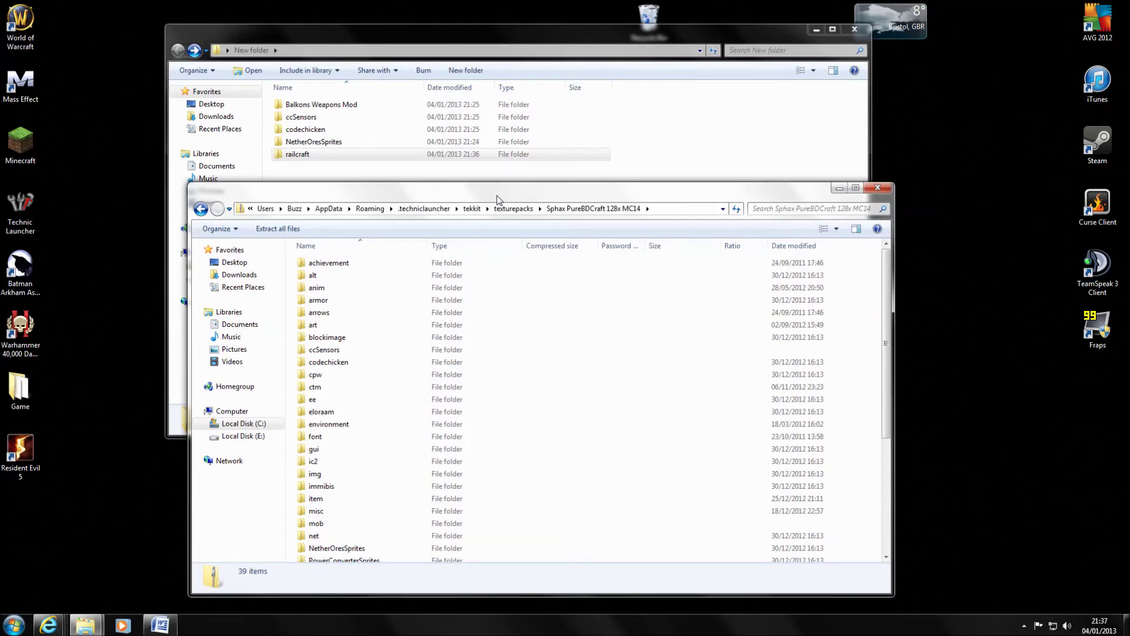
Step: View the PureBDcraft texture pack download page, then minimize the browser to reveal the folder windows
mouse_move(48, 624)
mouse_move(183, 552)
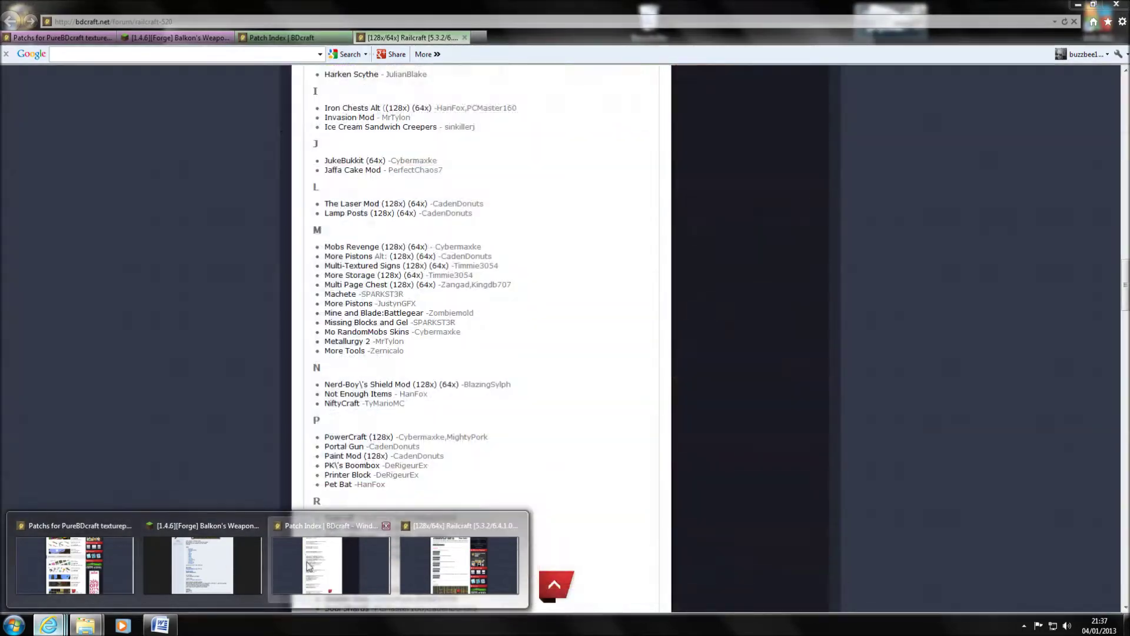
click(74, 565)
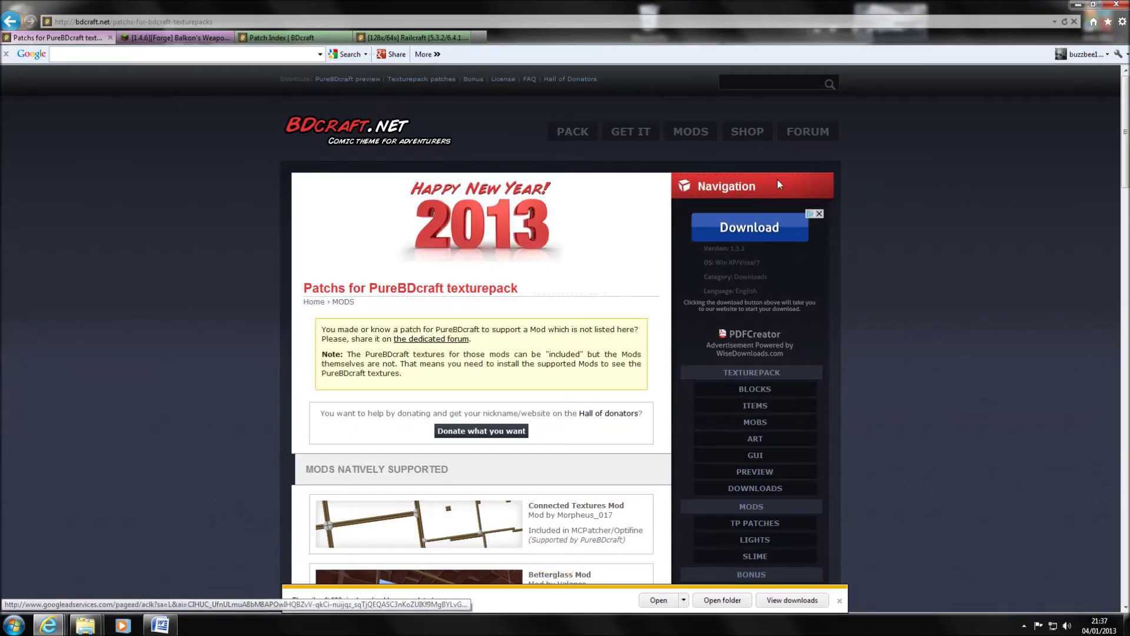
click(631, 131)
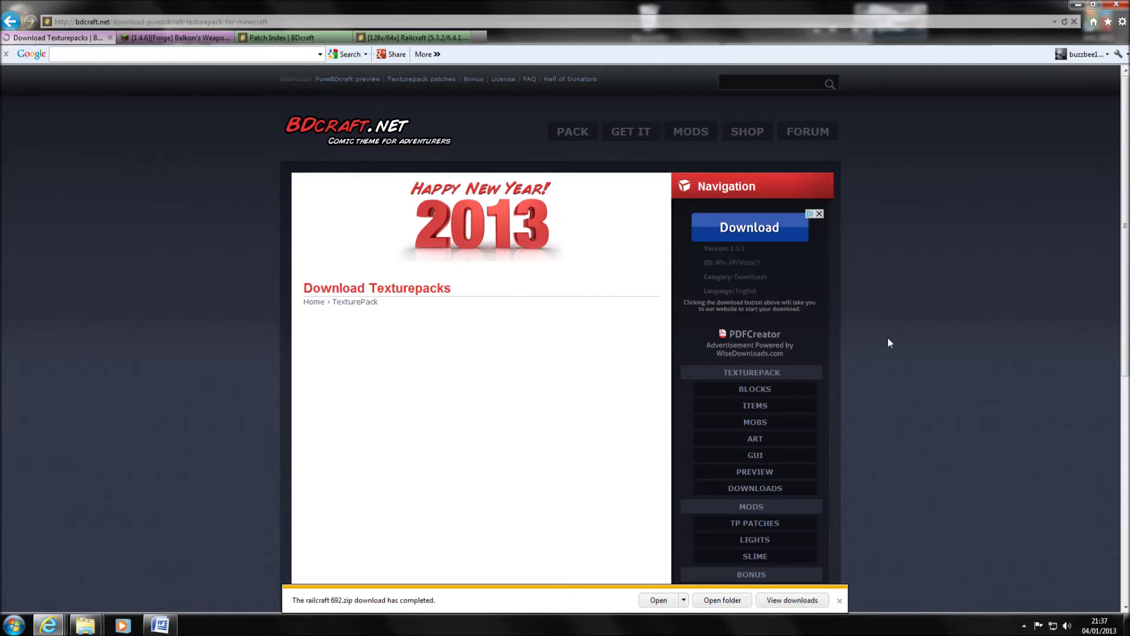
scroll(805, 355, down, 5)
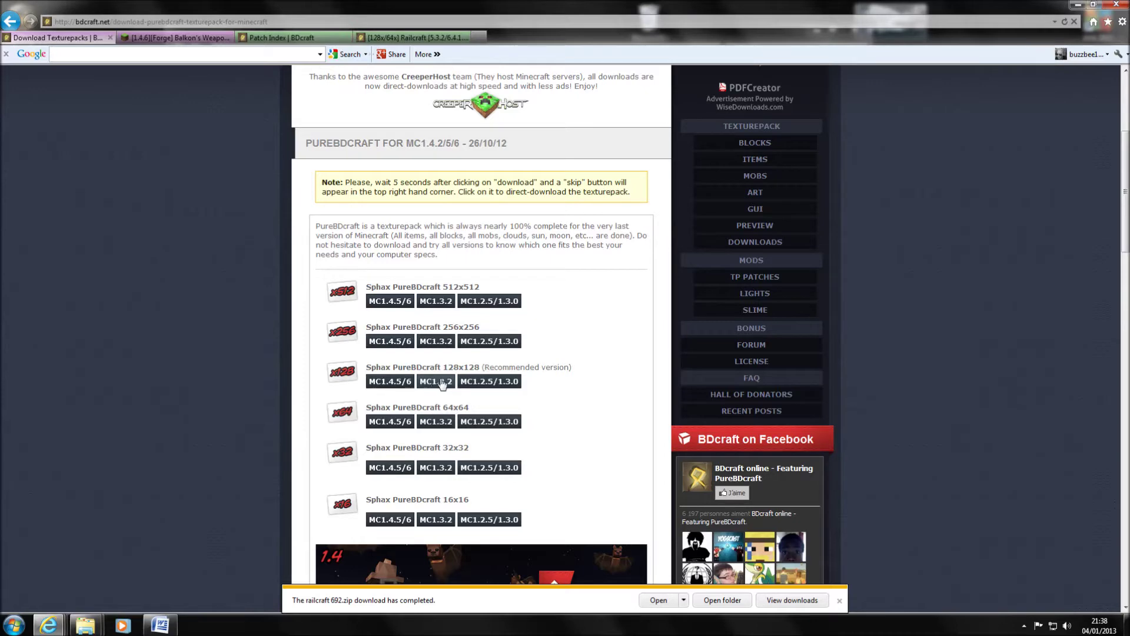
click(1074, 5)
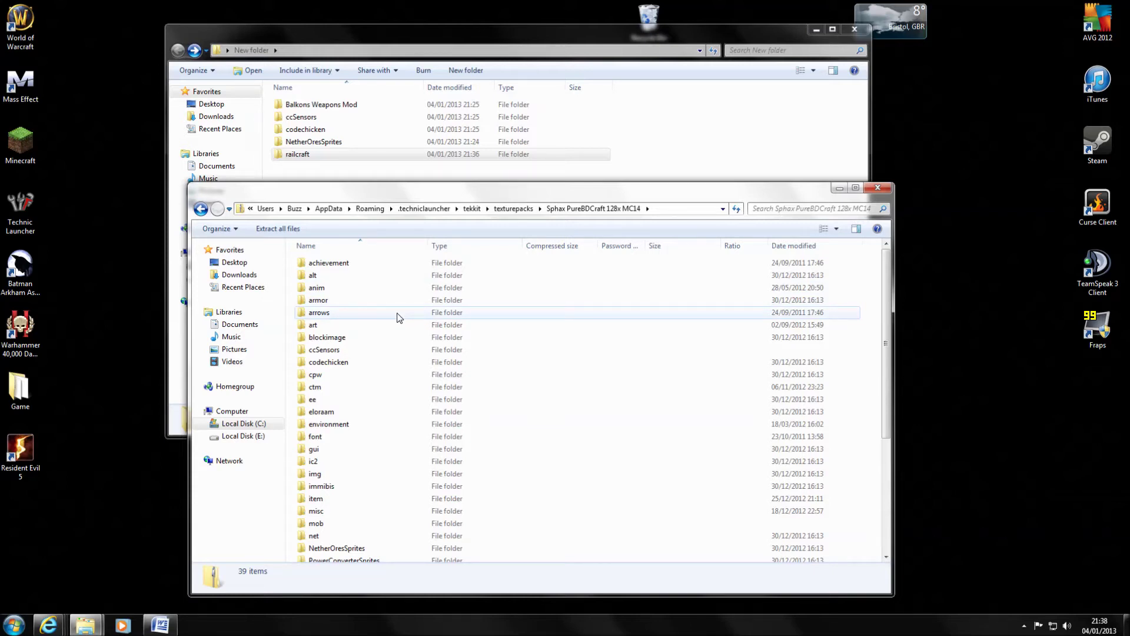
click(342, 110)
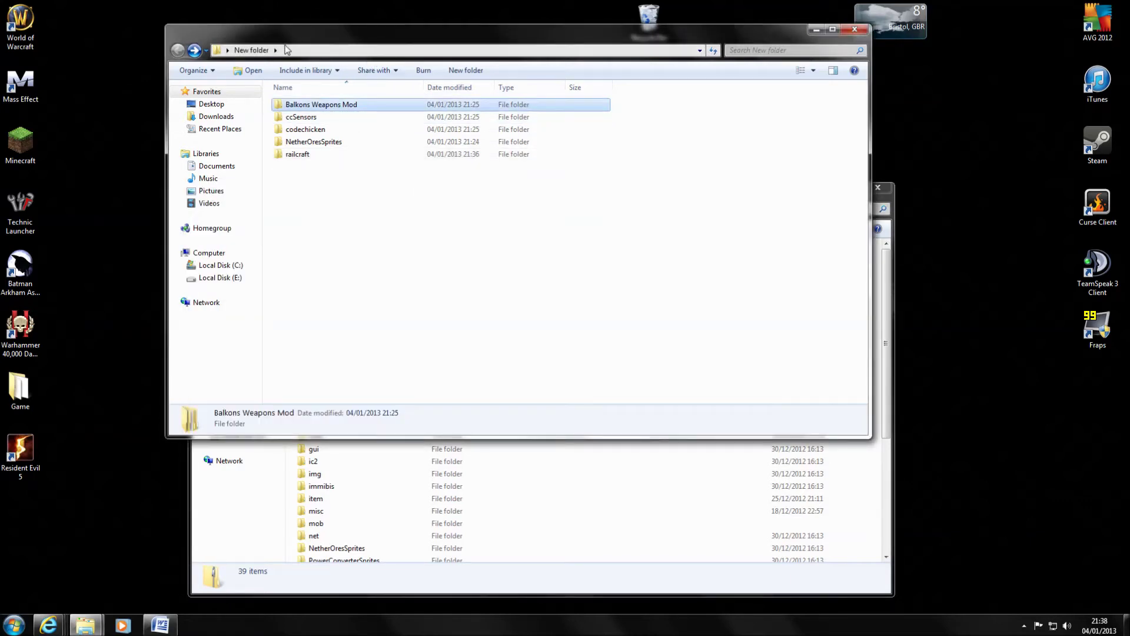
drag(348, 181, 306, 108)
click(327, 213)
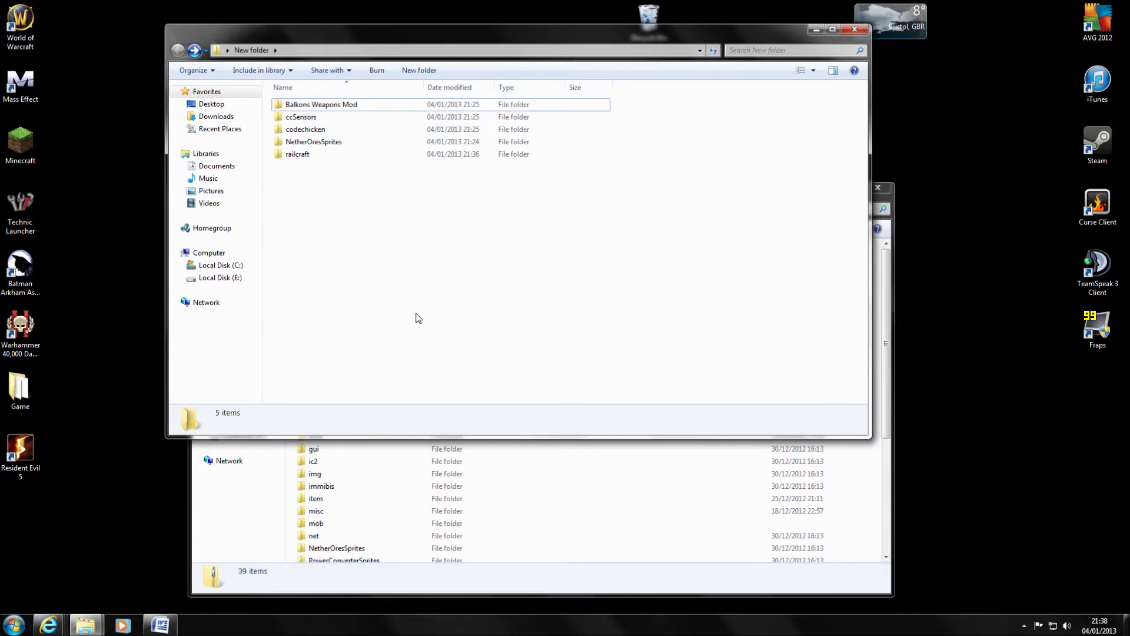
click(537, 475)
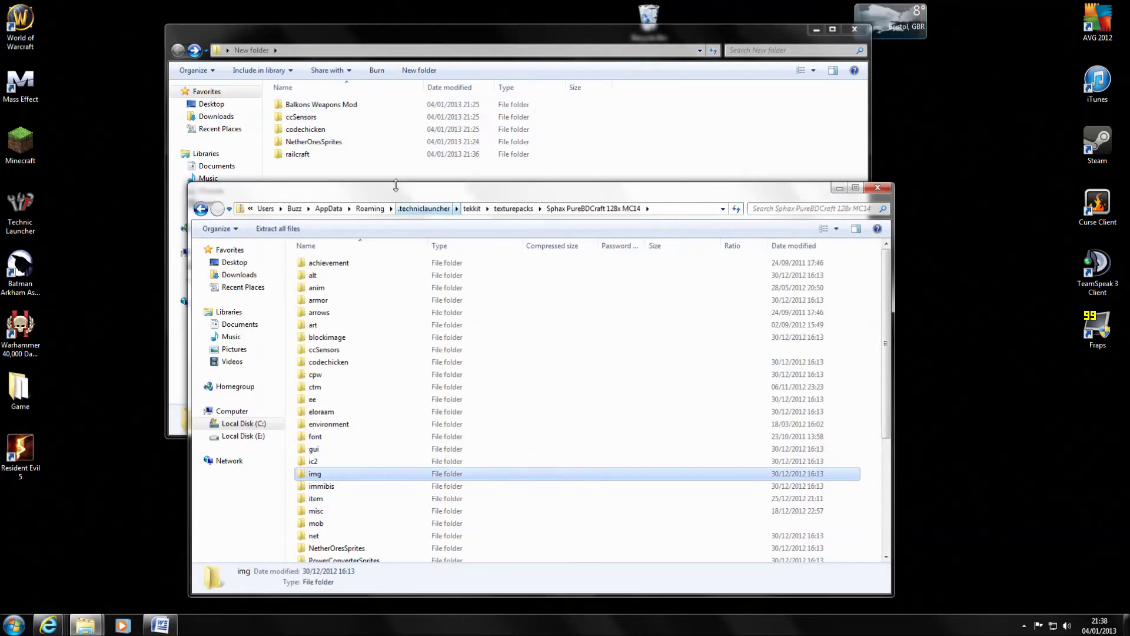
click(315, 120)
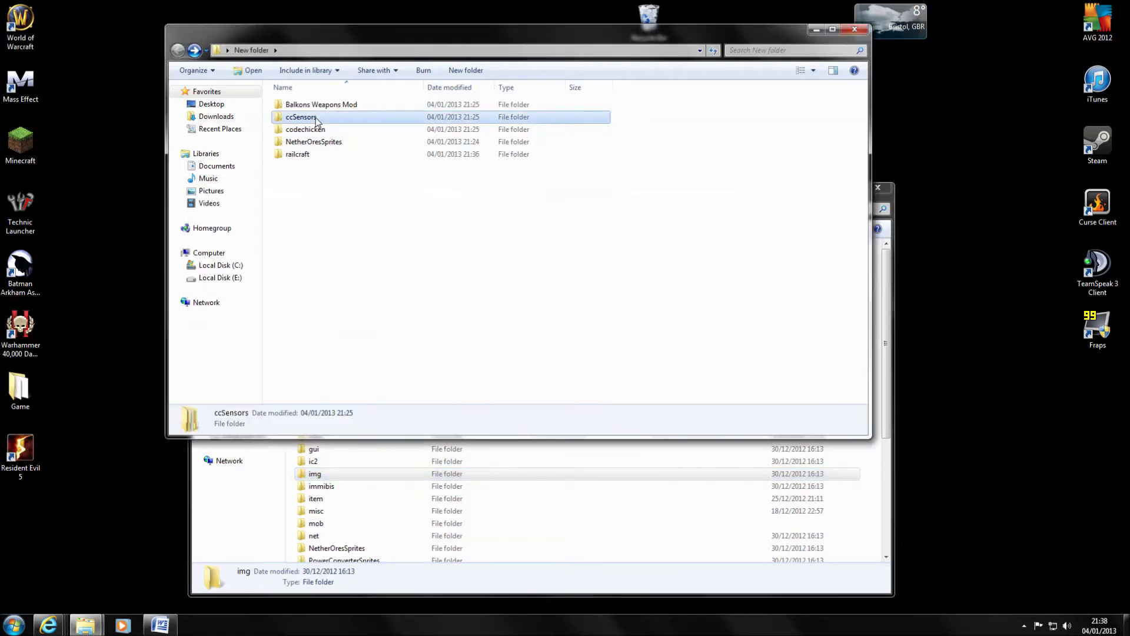
click(566, 479)
double_click(350, 349)
click(200, 208)
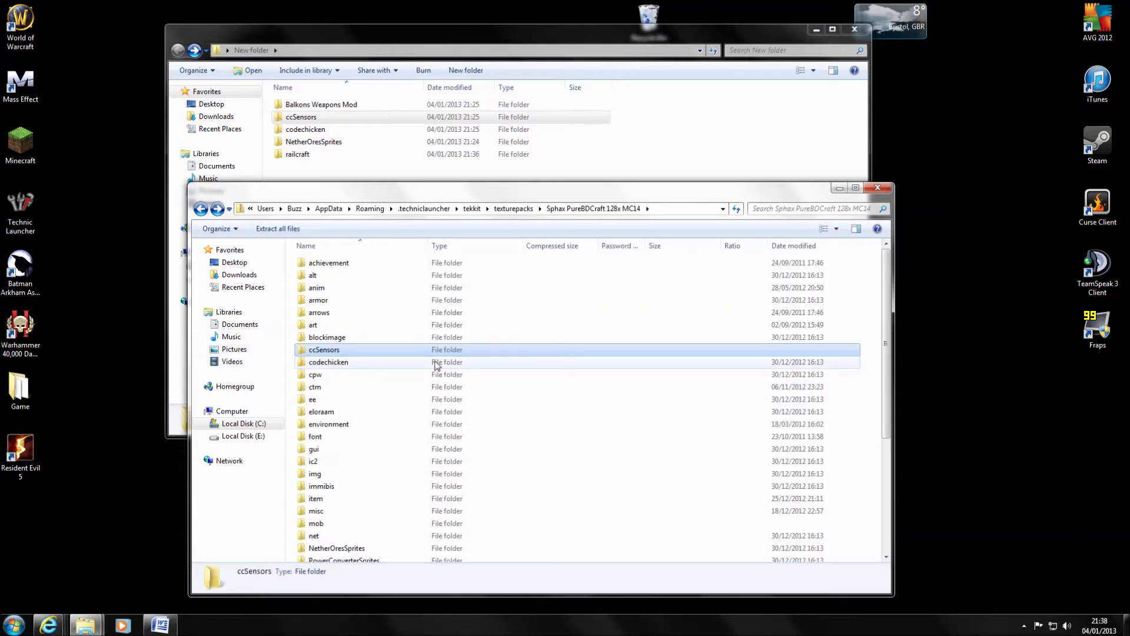
double_click(318, 130)
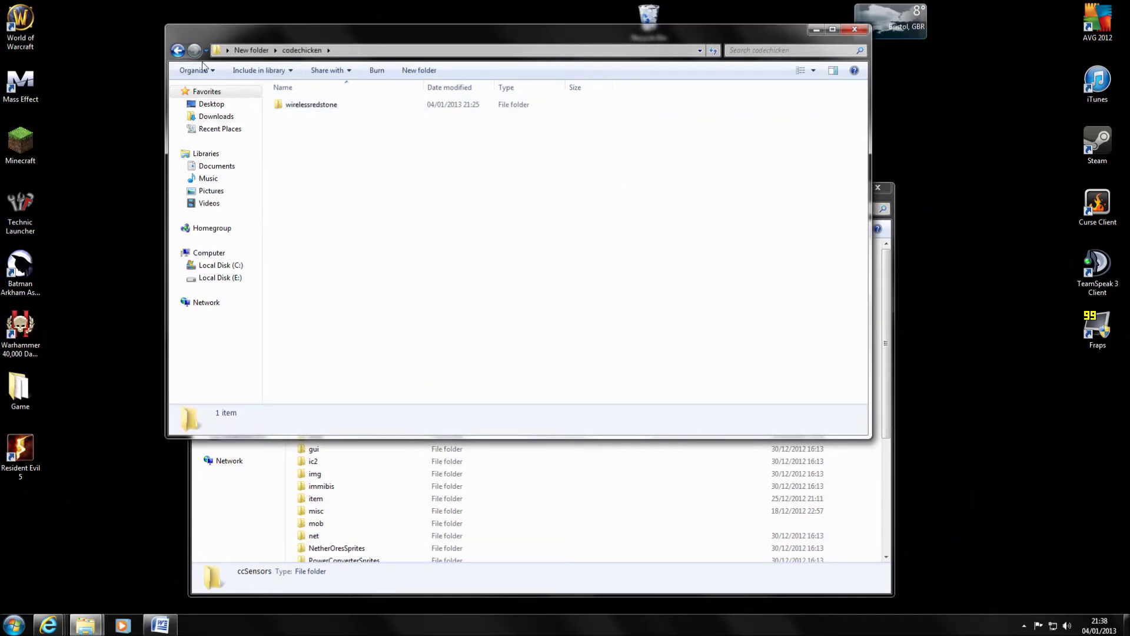
click(177, 50)
click(524, 473)
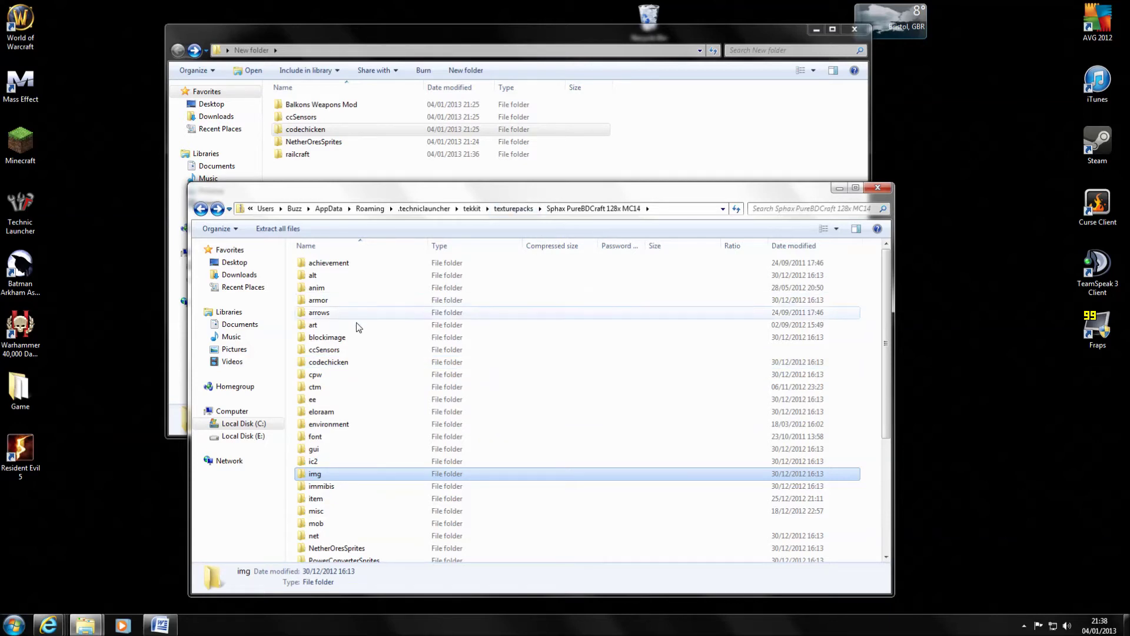
double_click(327, 362)
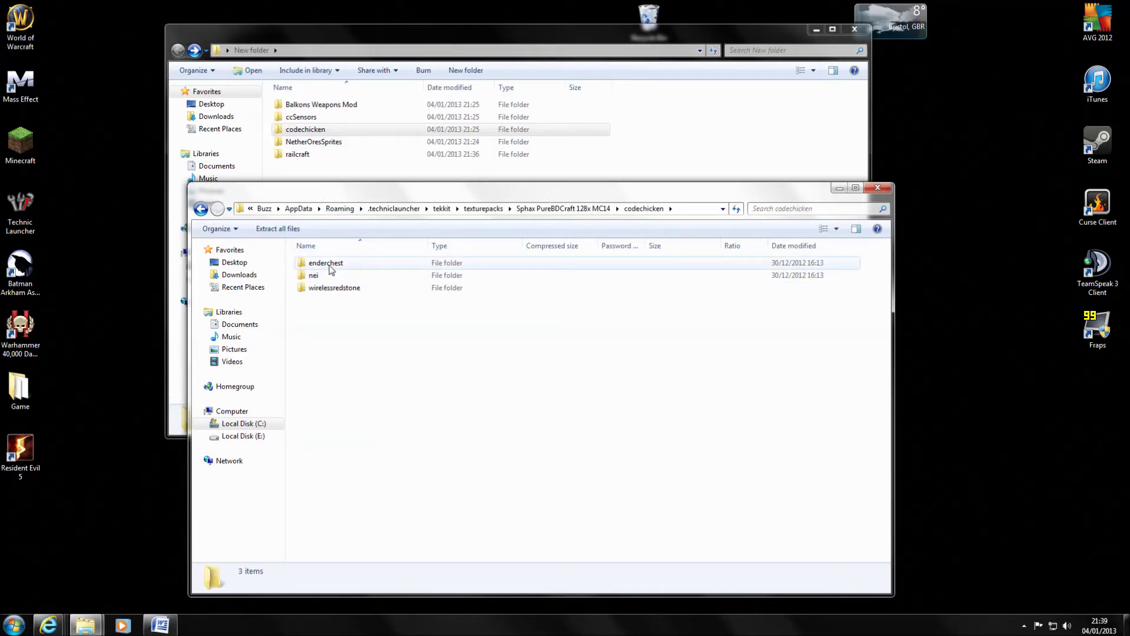
click(331, 268)
click(324, 276)
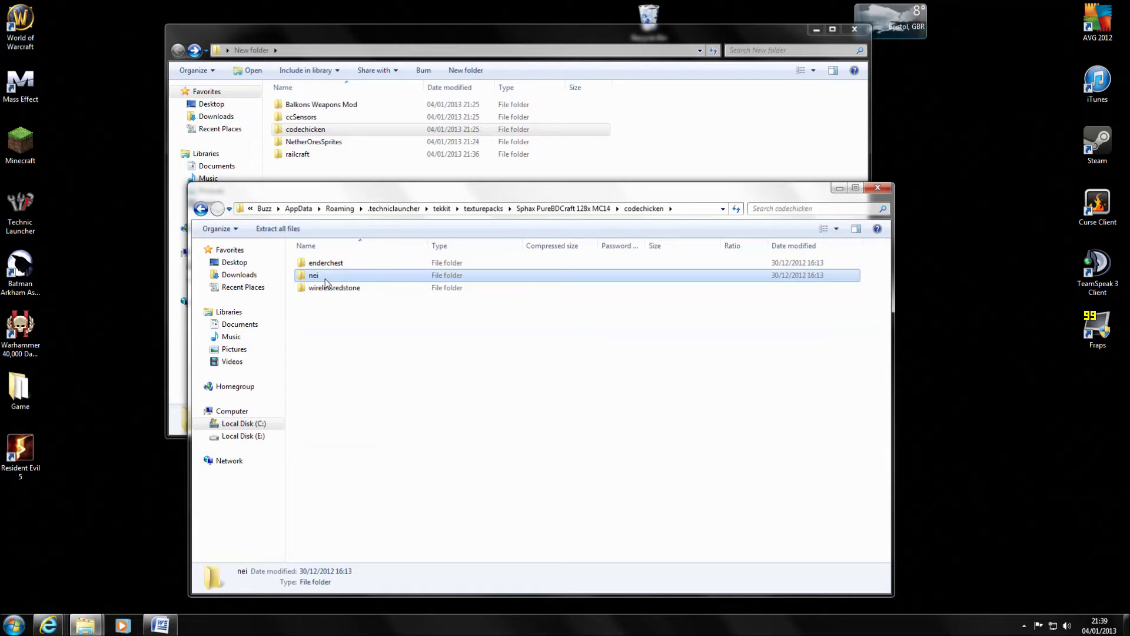
double_click(312, 130)
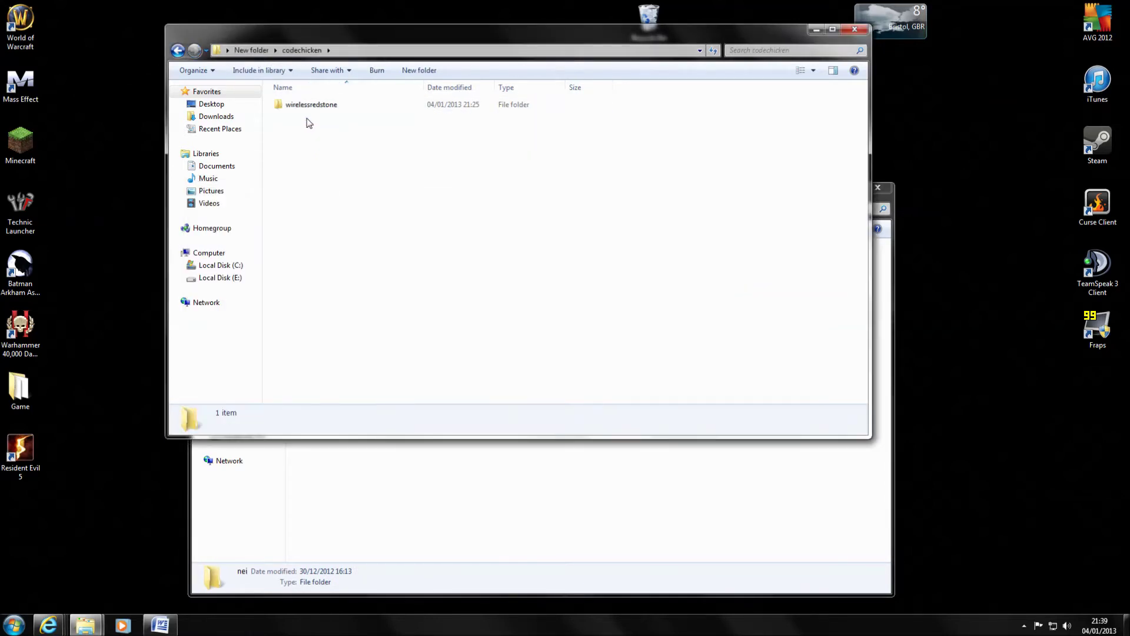
click(411, 477)
click(337, 293)
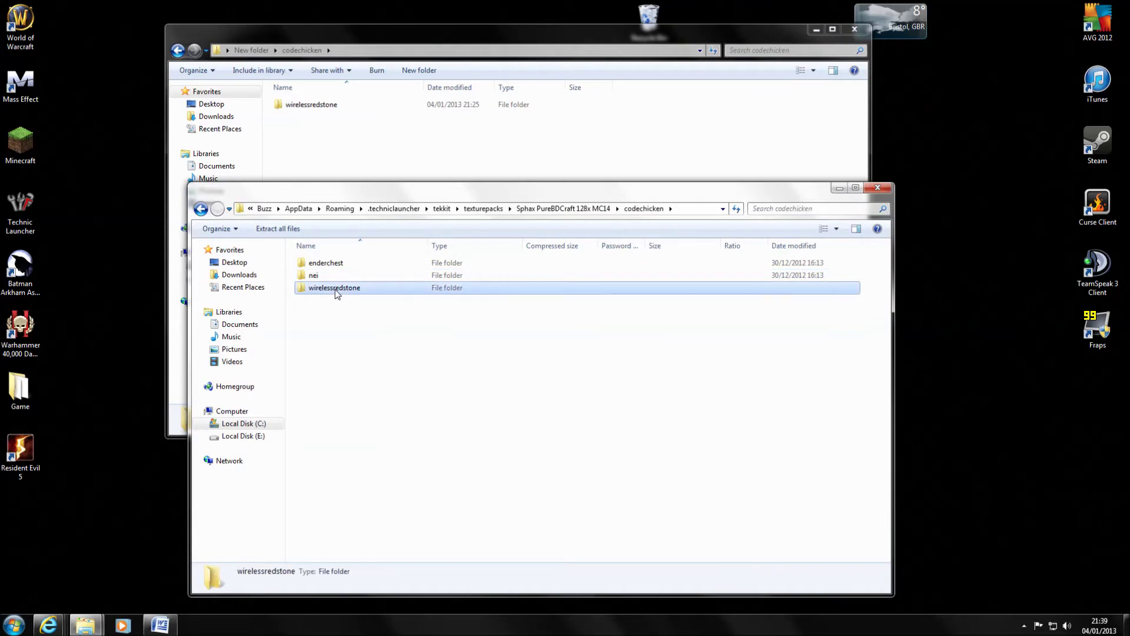
click(200, 209)
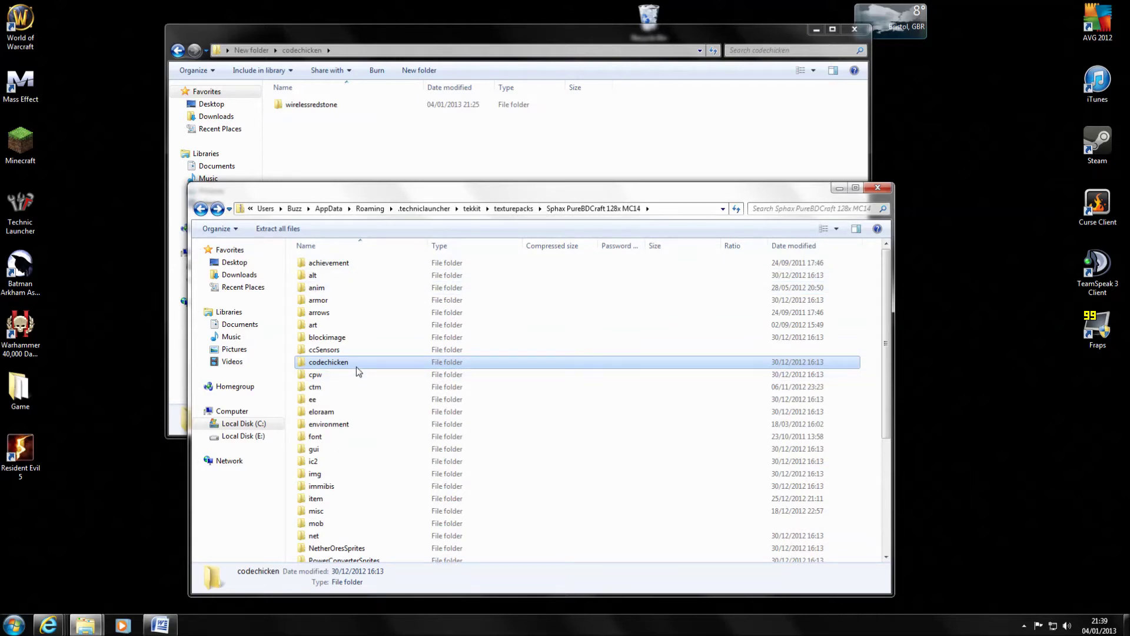
click(178, 51)
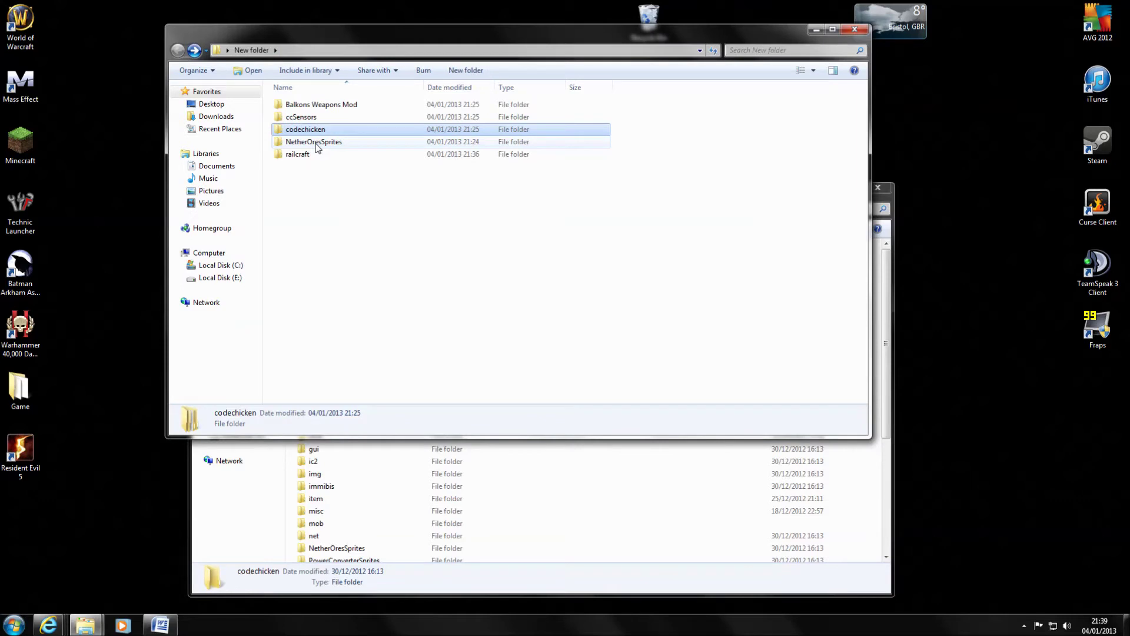
Step: Open NetherOresSprites in both the extracted New folder and the texture pack zip
click(318, 144)
double_click(321, 143)
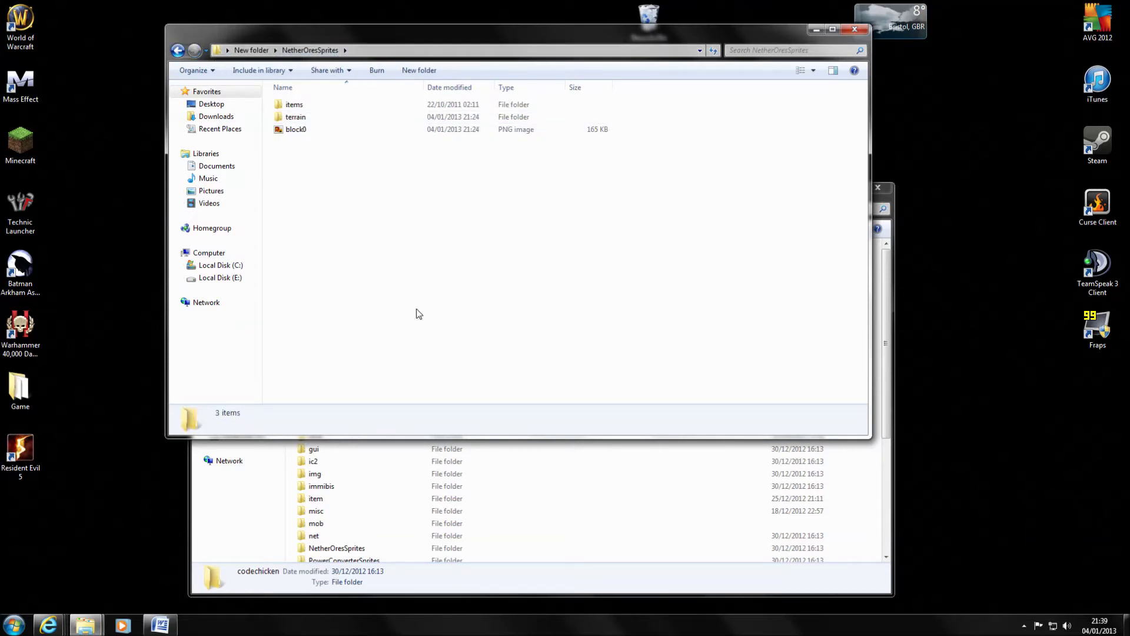
click(552, 477)
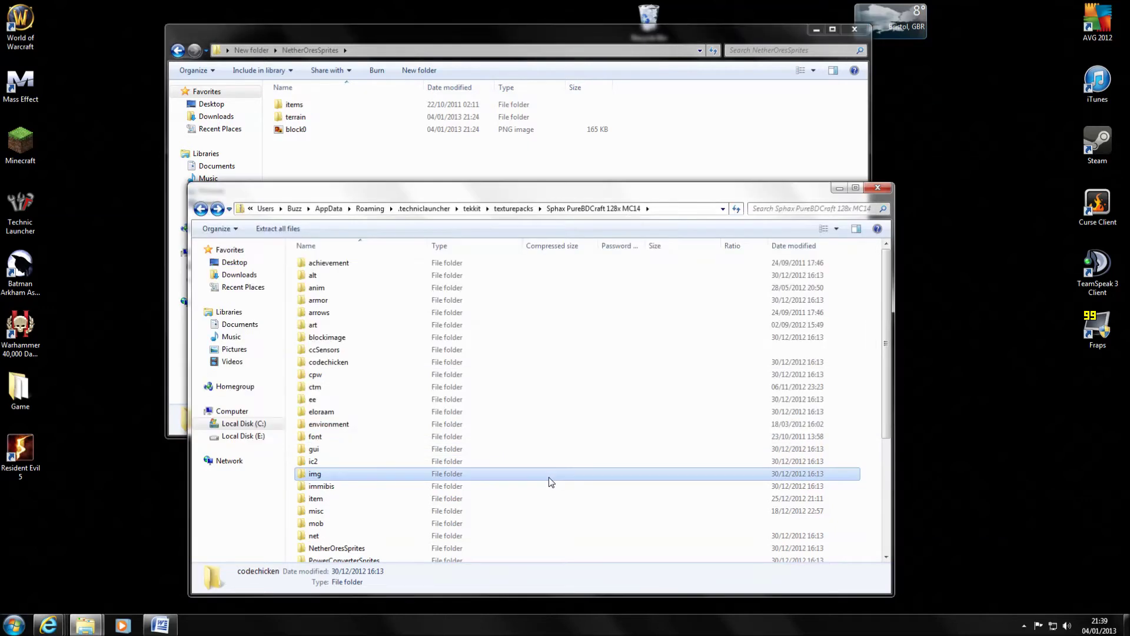
scroll(398, 426, down, 1)
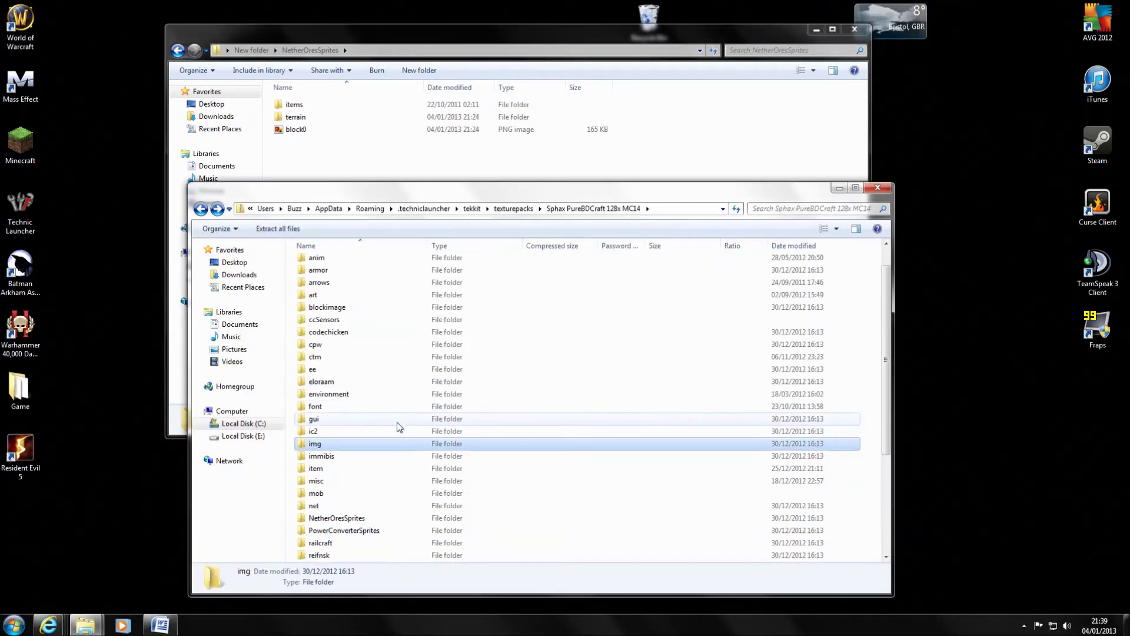
double_click(347, 518)
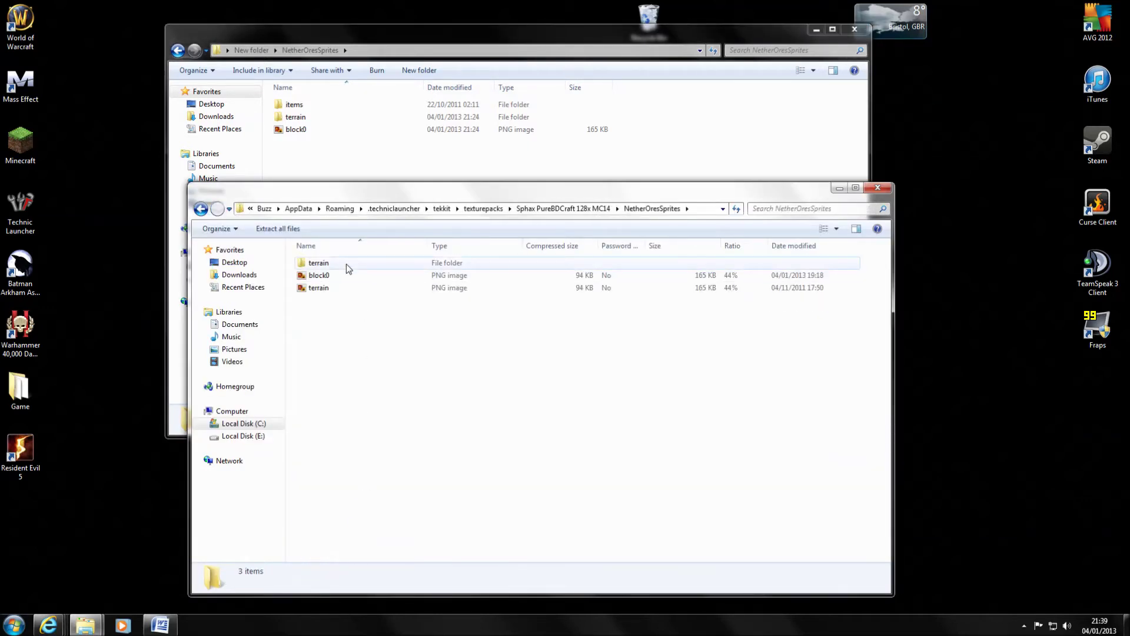
Step: Reopen the extracted NetherOresSprites and compare its three entries against the pack's copy
click(177, 50)
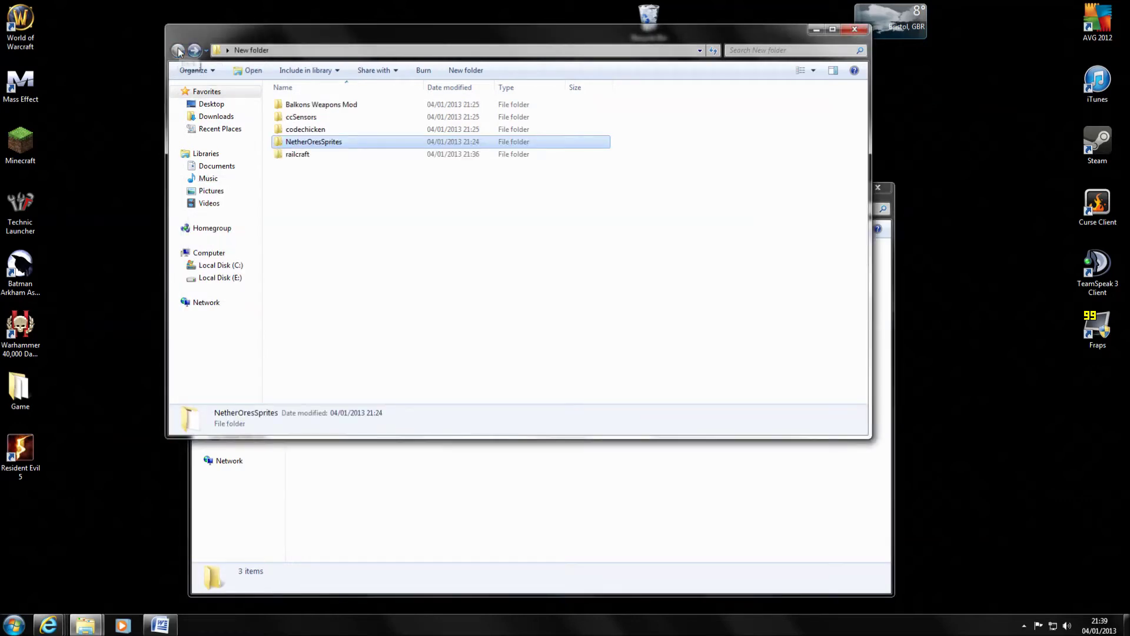
click(365, 495)
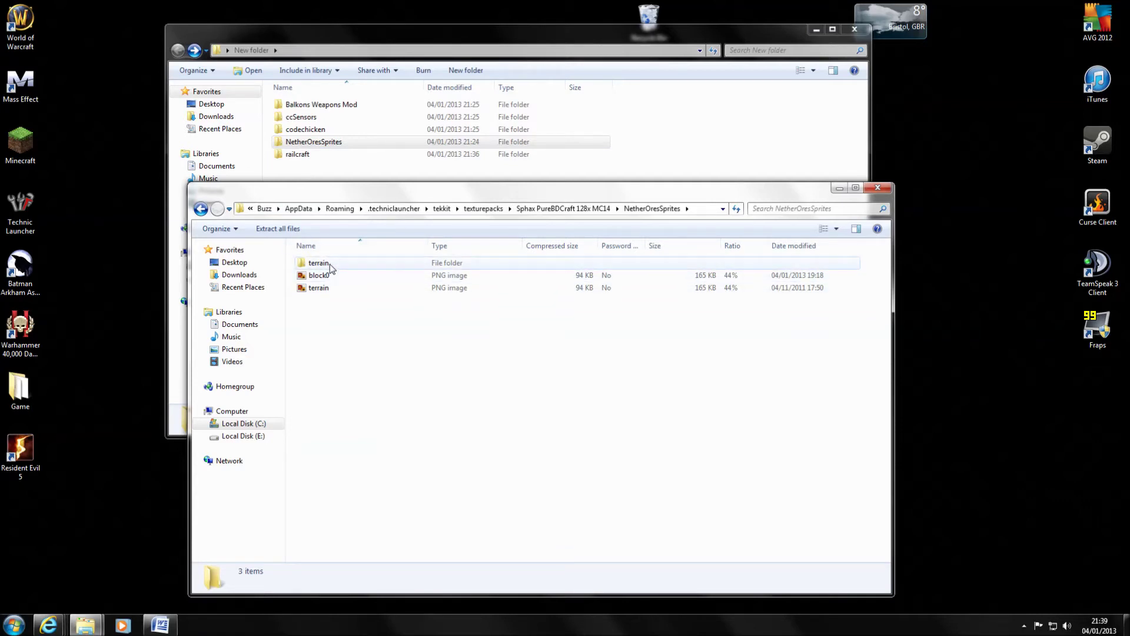
double_click(315, 144)
click(300, 104)
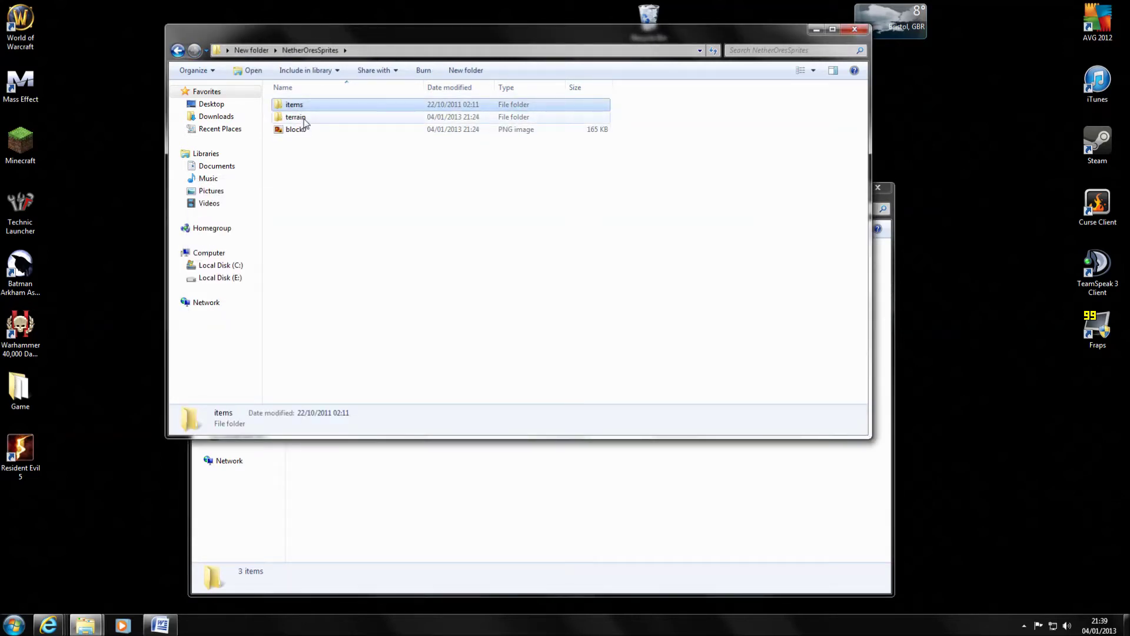
shift+click(302, 128)
click(361, 495)
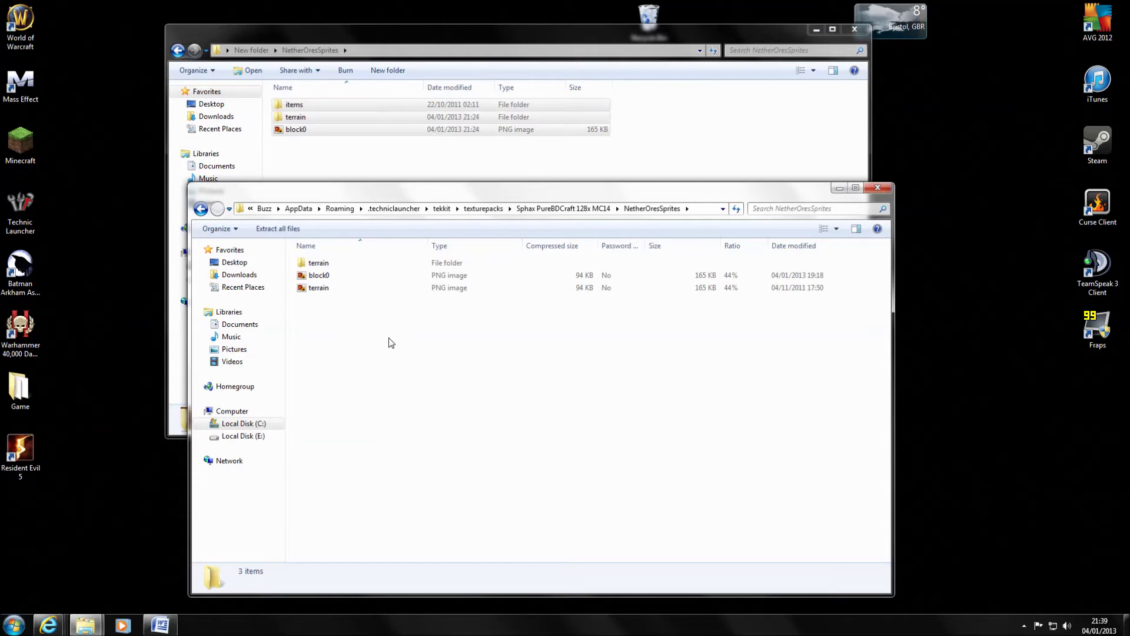
Step: Return both windows to top level and open railcraft > client > textures in New folder
click(200, 209)
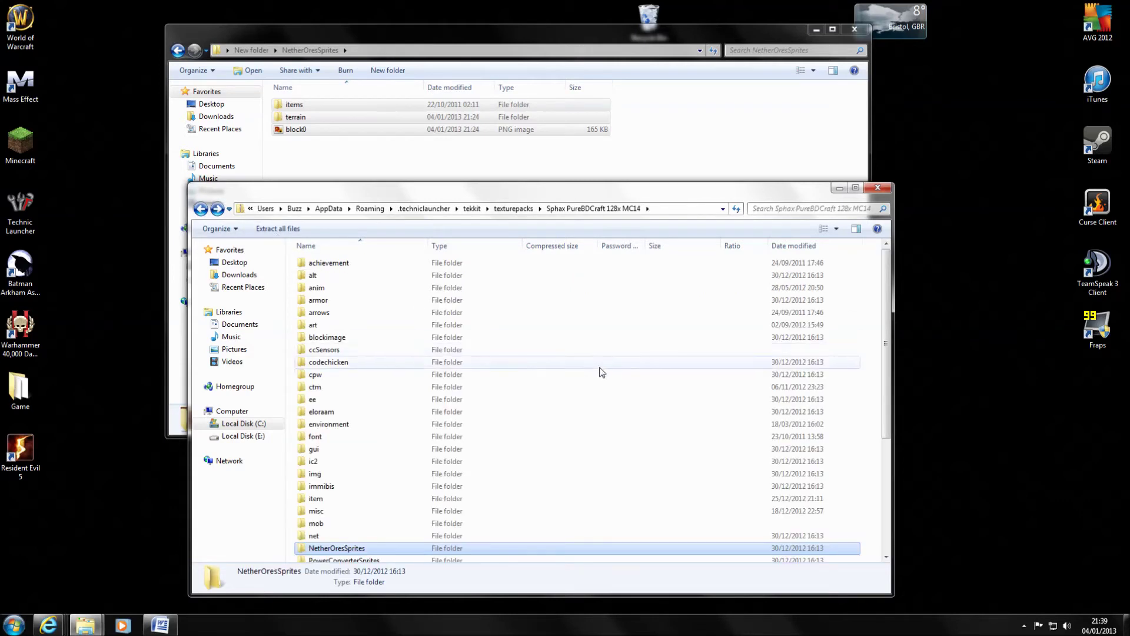
click(184, 53)
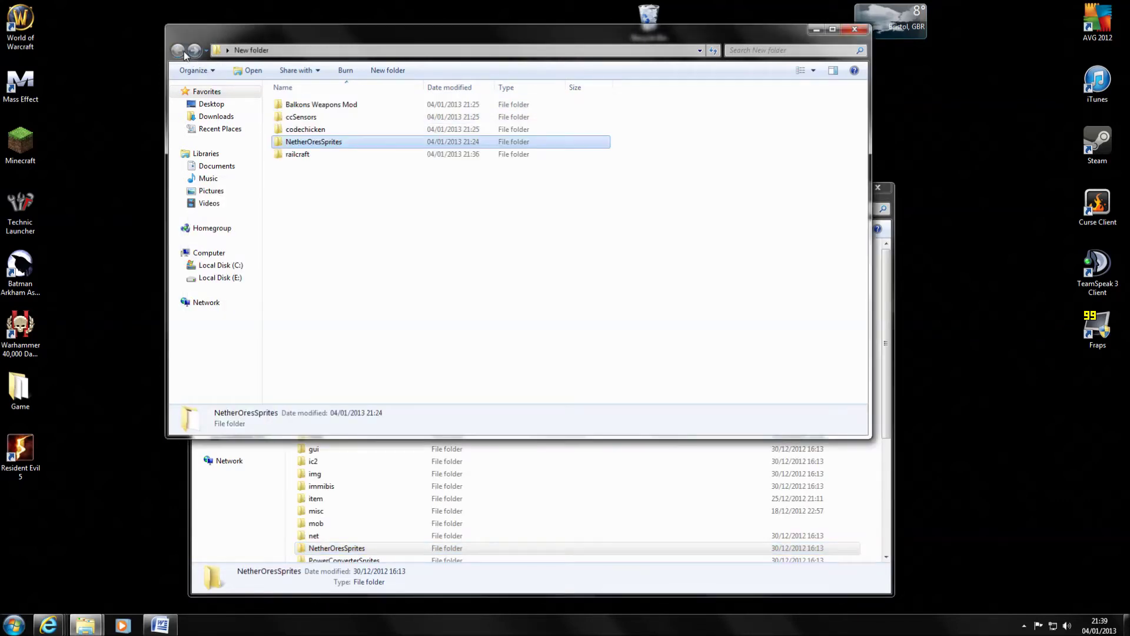
double_click(297, 153)
double_click(299, 105)
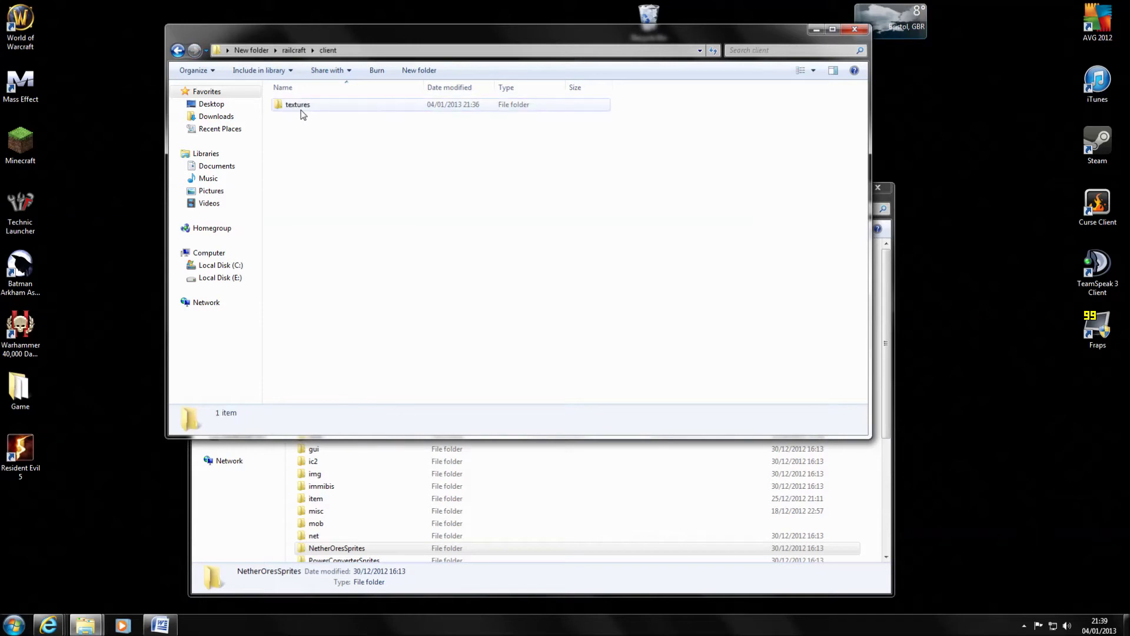
double_click(300, 104)
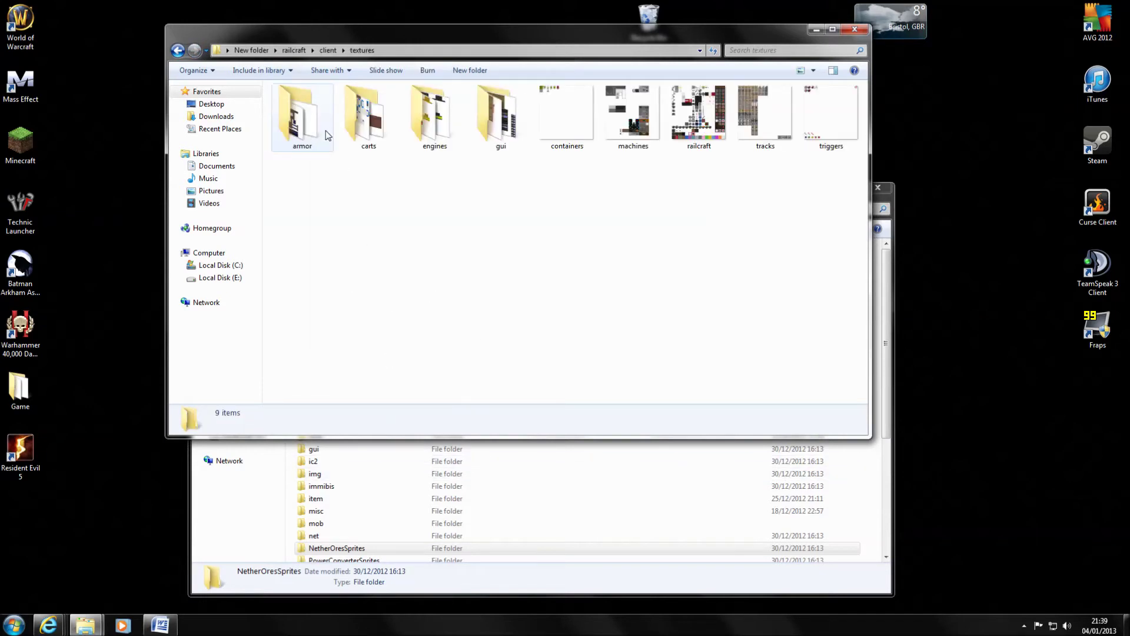